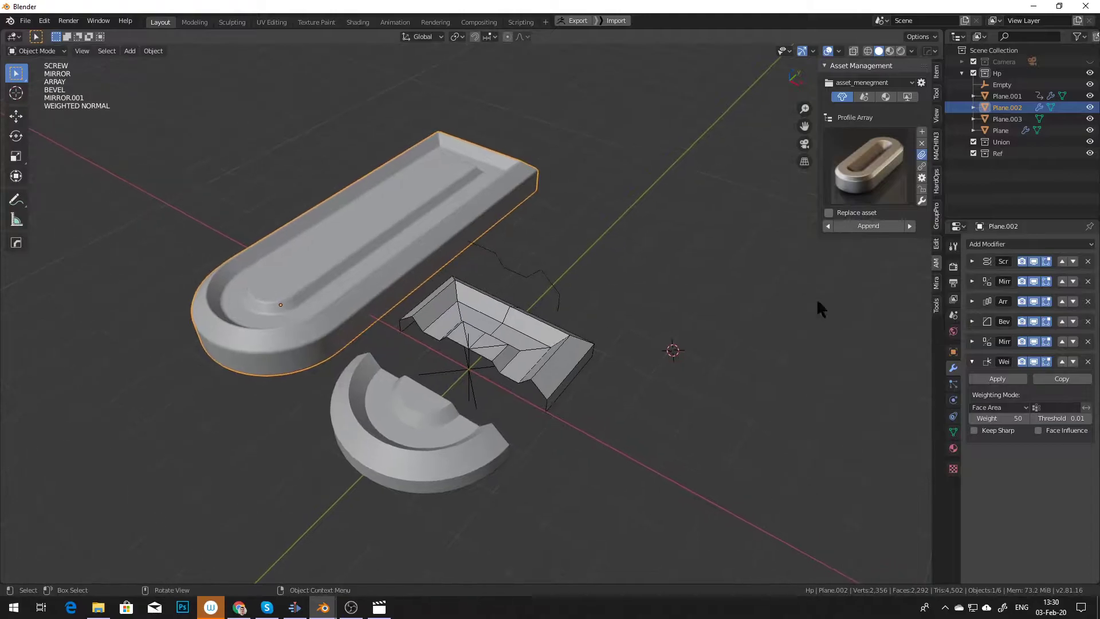
Raise the long plate's Array modifier count to 5 and reduce it again to shorten the plate
left_click(971, 301)
middle_click_drag(542, 287, 587, 302)
key("n")
middle_click_drag(697, 292, 727, 271, "shift")
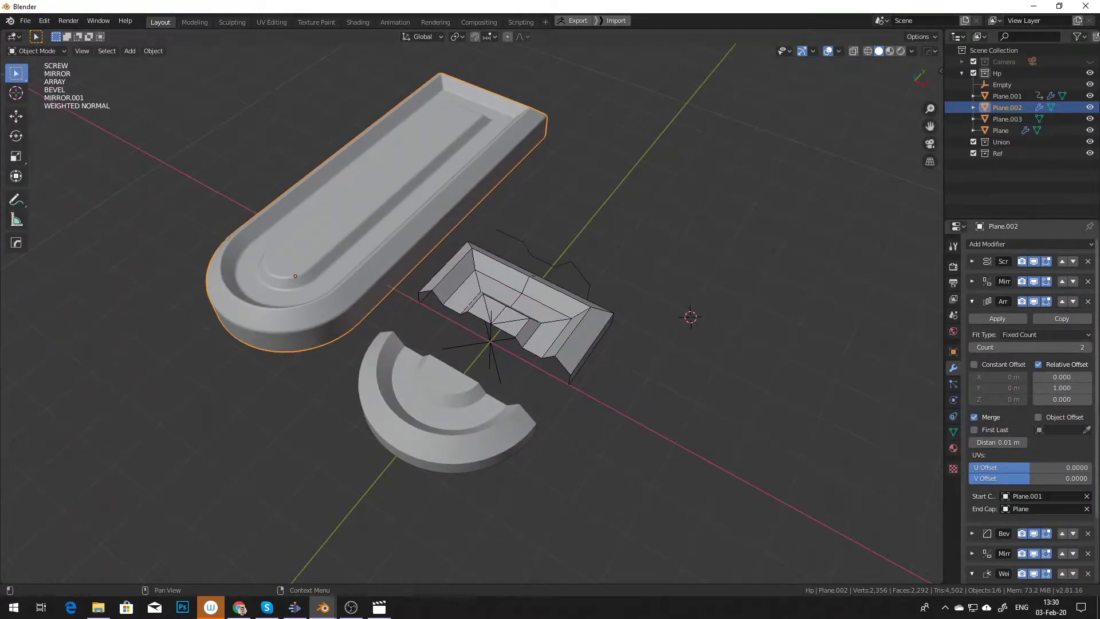
left_click(1088, 347)
left_click(1087, 348)
left_click(1087, 348)
middle_click_drag(715, 319, 723, 335, "shift")
scroll(719, 343, "down", 4)
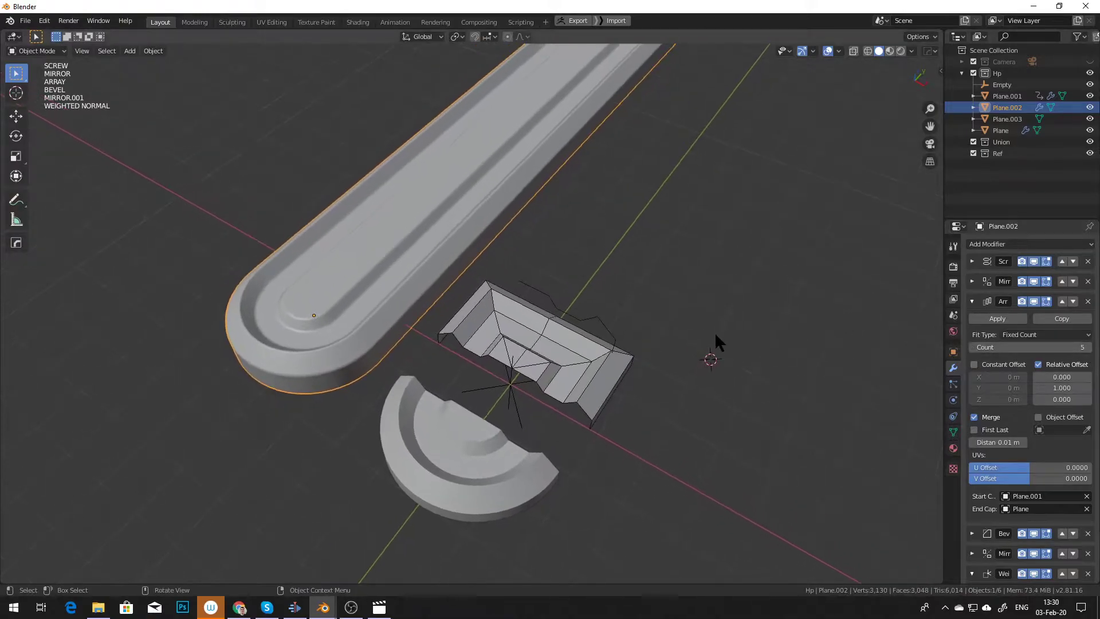
left_click_drag(1007, 349, 982, 349)
middle_click_drag(616, 401, 603, 358)
Set the half-round end cap's Screw modifier to 6 steps and 2 render steps
left_click(534, 390)
middle_click_drag(581, 252, 582, 273, "shift")
left_click_drag(972, 407, 973, 259)
left_click(972, 260)
left_click(998, 344)
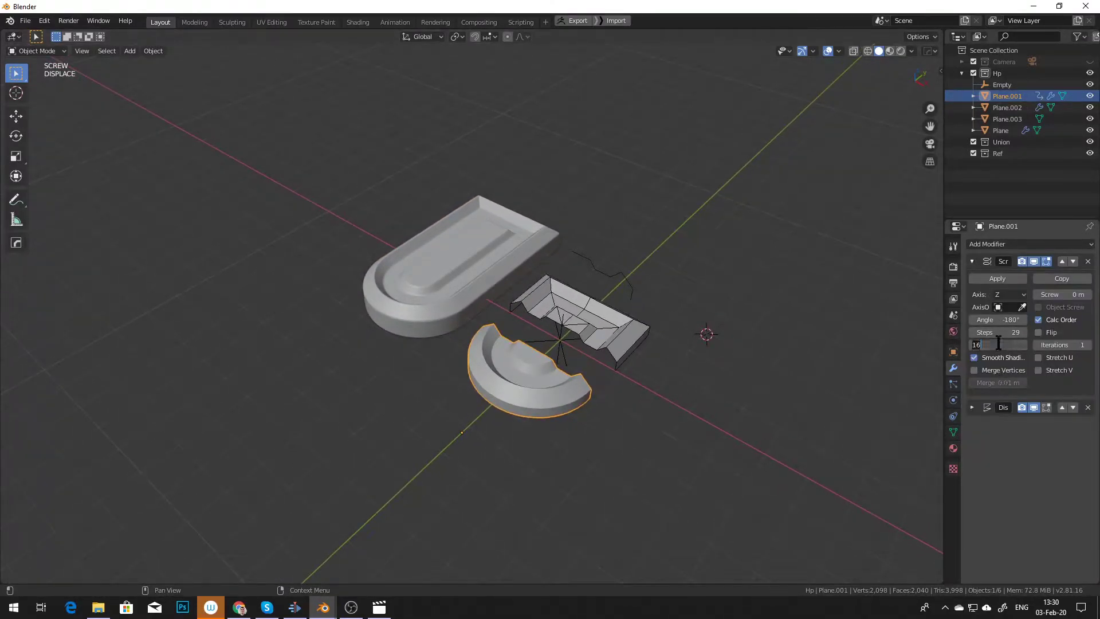
type("2")
key("Return")
left_click(992, 334)
type("2")
key("Return")
middle_click_drag(765, 332, 683, 396)
left_click(1020, 332)
left_click(1020, 332)
left_click(1019, 332)
left_click(1019, 332)
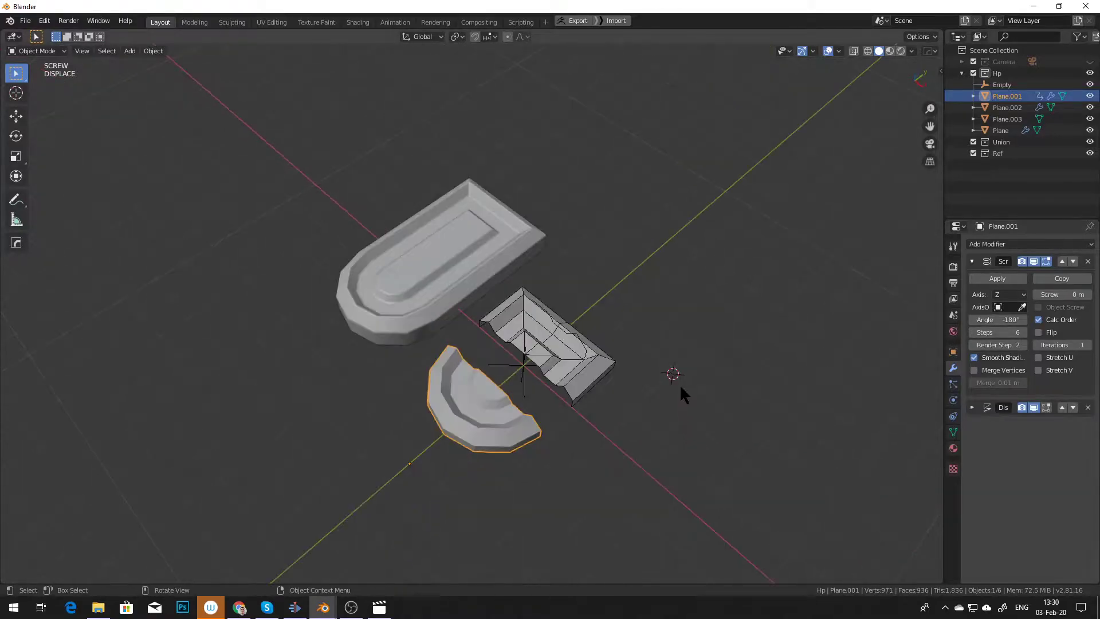
On the rectangular end cap, hide the second Screw and both Mirror modifiers in the viewport and show the first Screw
left_click(586, 379)
middle_click_drag(589, 369, 904, 298)
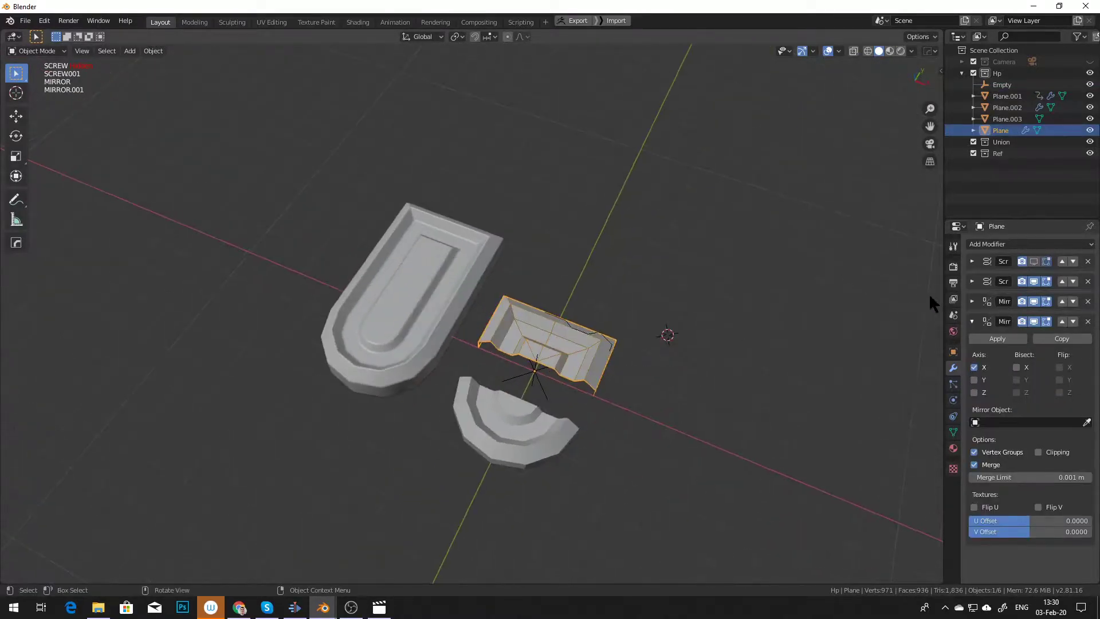
left_click(1033, 281)
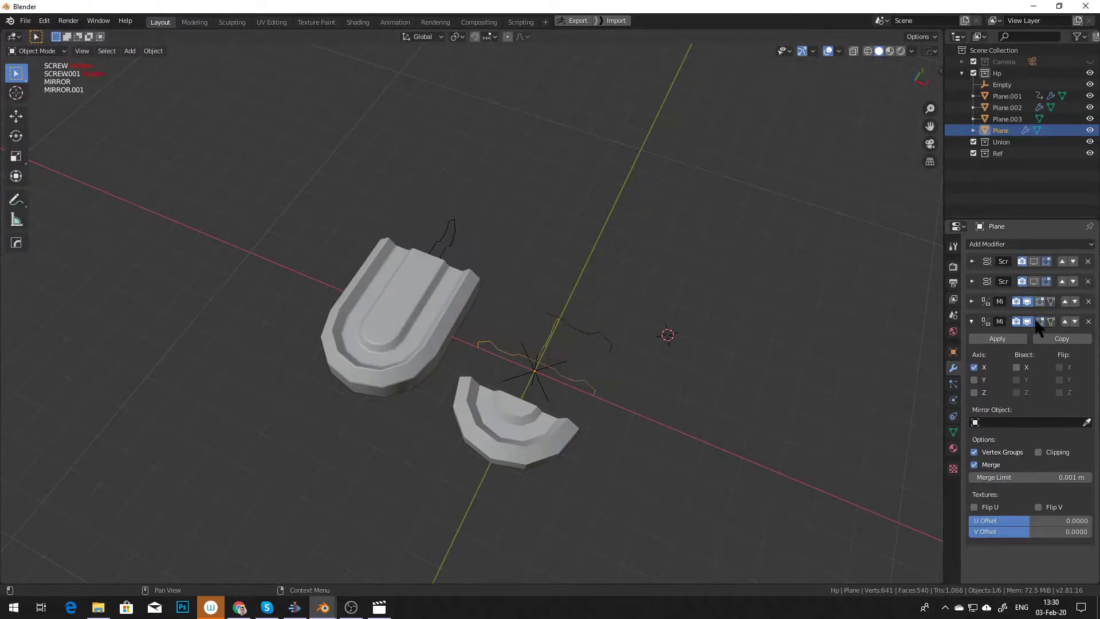
left_click(1027, 302)
left_click(1027, 322)
left_click(1034, 261)
middle_click_drag(785, 308, 779, 326)
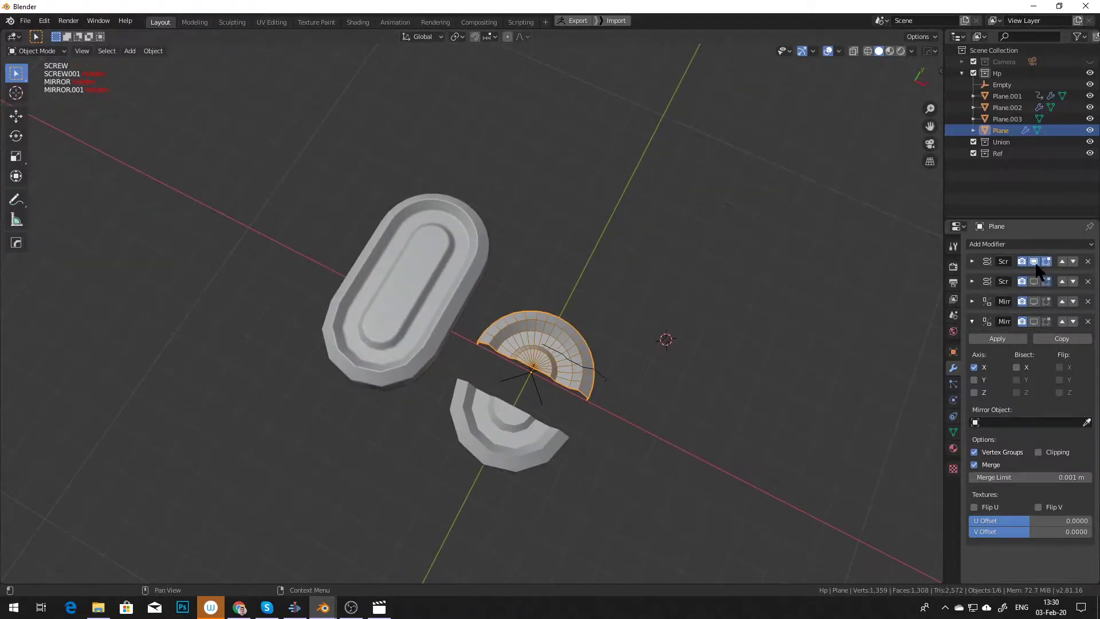
Hide the rectangular cap's first Screw modifier and re-enable its second Screw and both Mirror modifiers in the viewport
left_click(1033, 261)
left_click(1033, 281)
left_click(1034, 301)
left_click(1033, 322)
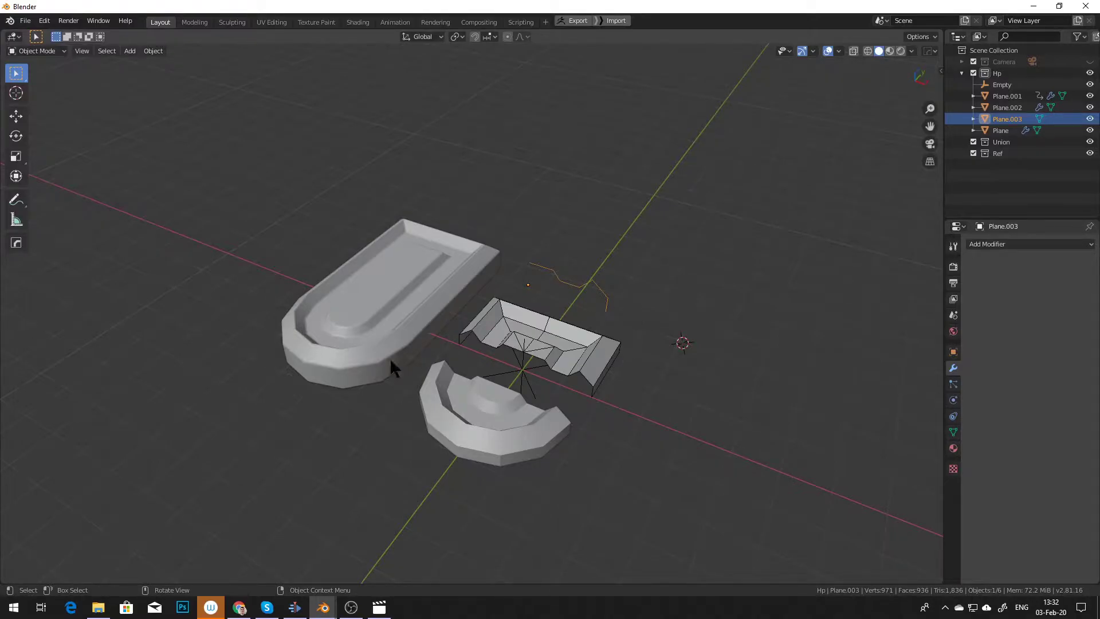
Move the selected vertices of the loose profile curve upward along Z to reshape the linked parts
middle_click_drag(619, 293, 632, 265)
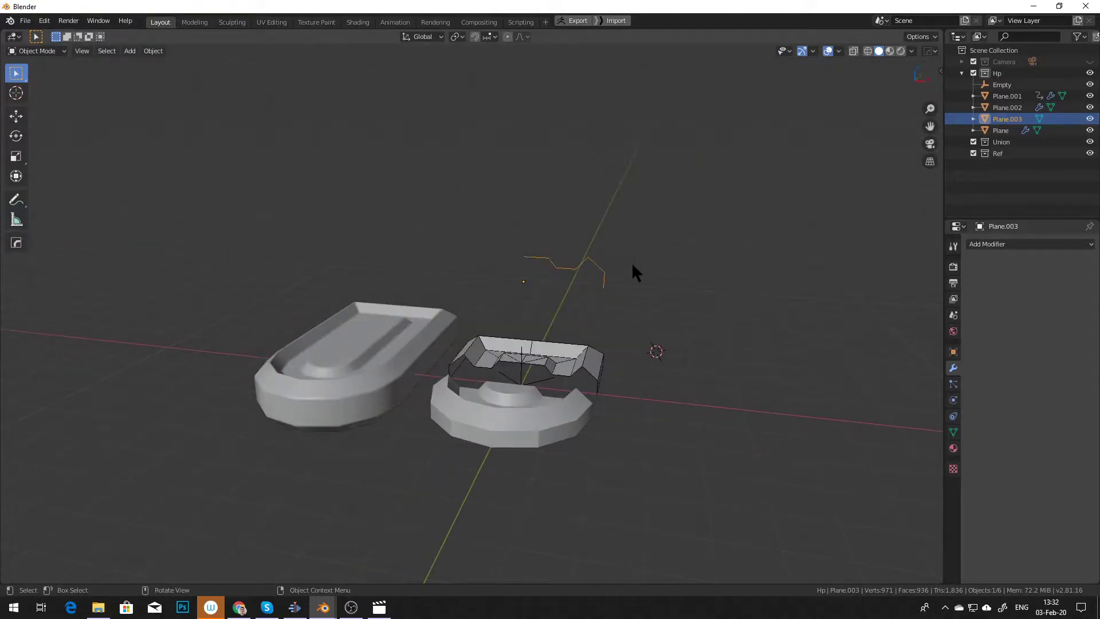
key("ctrl+Tab")
left_click(579, 267)
left_click(576, 273, "shift")
key("g")
key("z")
left_click(589, 234)
key("Tab")
left_click(599, 198)
Start a new General file to rebuild the model from an empty scene
middle_click_drag(599, 197, 572, 280)
left_click(504, 436)
left_click(778, 411)
key("a")
key("ctrl+n")
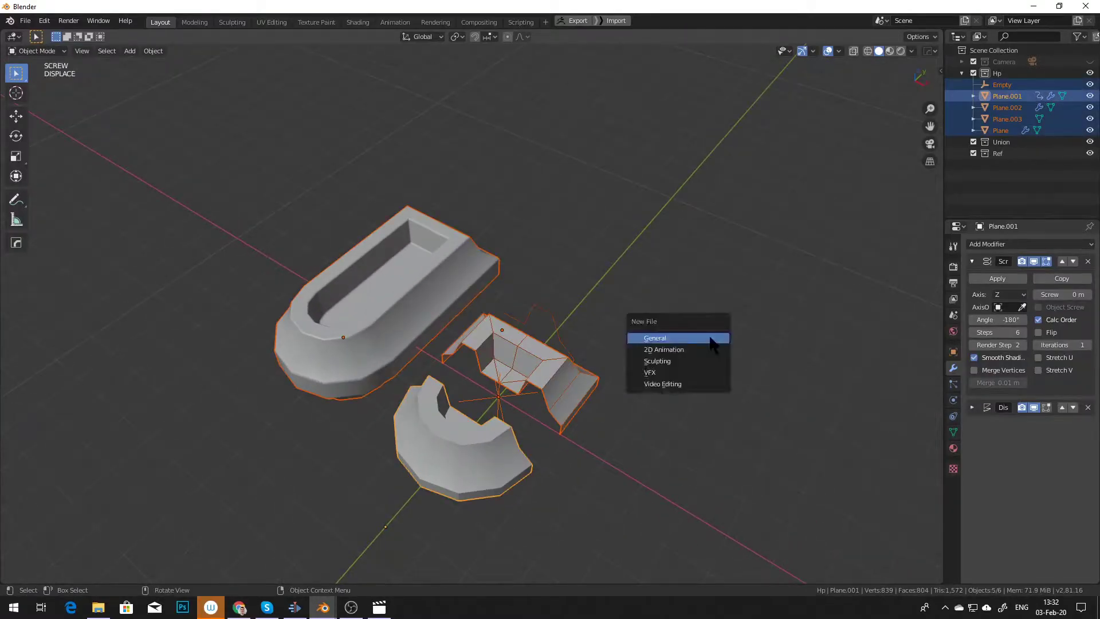
left_click(710, 338)
left_click(592, 318)
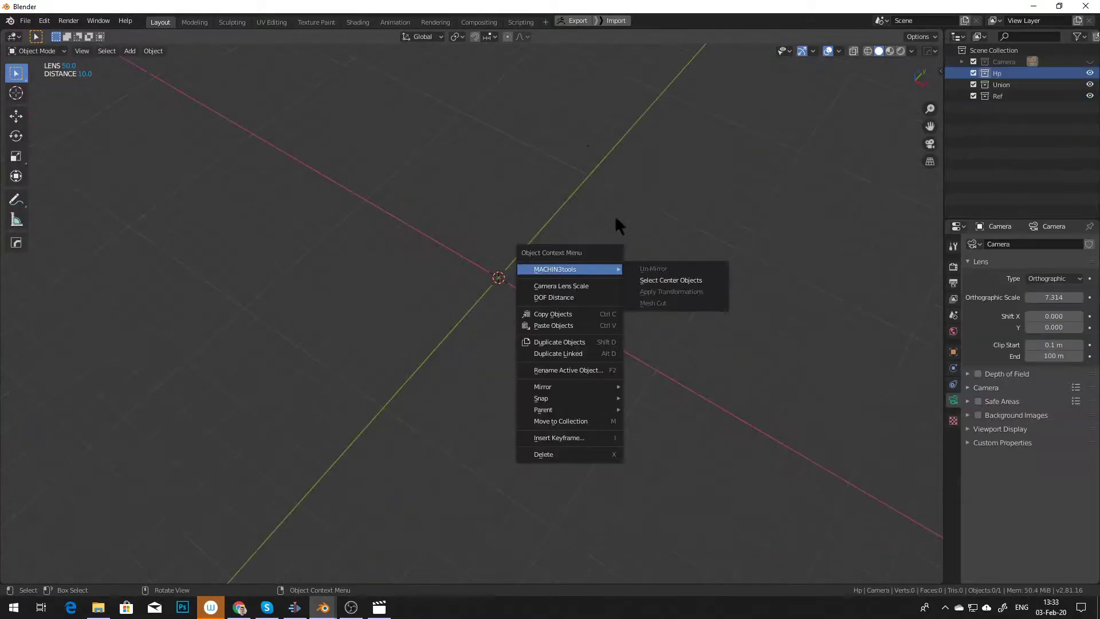
Add a mesh plane at the world origin and place the 3D cursor away from it
key("shift+a")
mouse_move(589, 106)
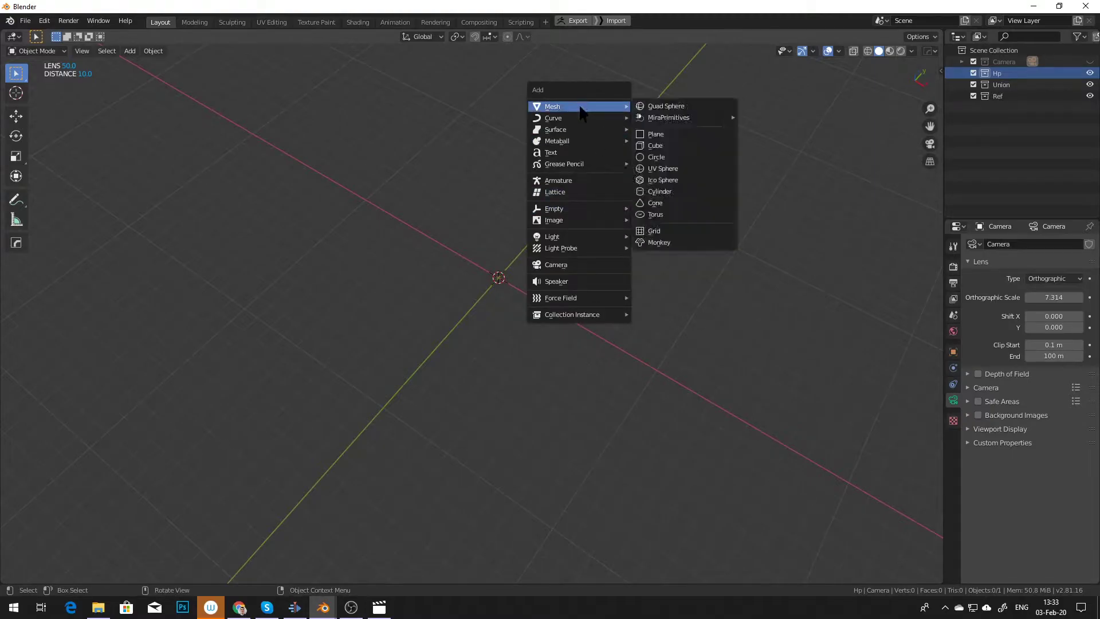
left_click(659, 131)
middle_click_drag(593, 214, 591, 230, "shift")
right_click_drag(591, 229, 621, 223, "shift")
scroll(643, 304, "up", 6)
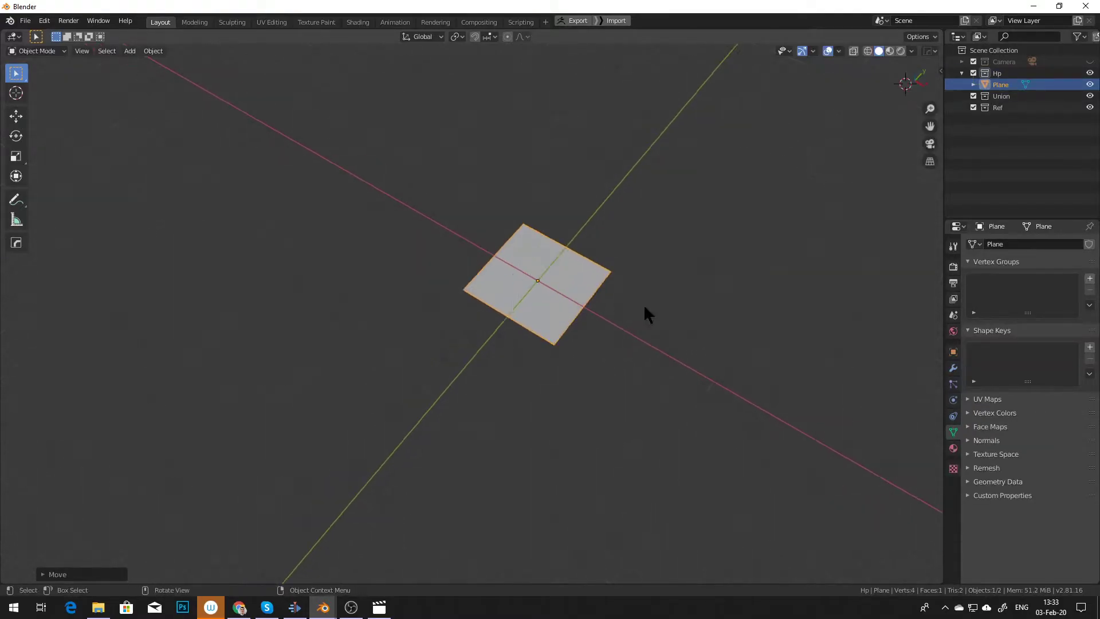
Hide the viewport grid and subdivide the plane's face once in Edit Mode
key("z")
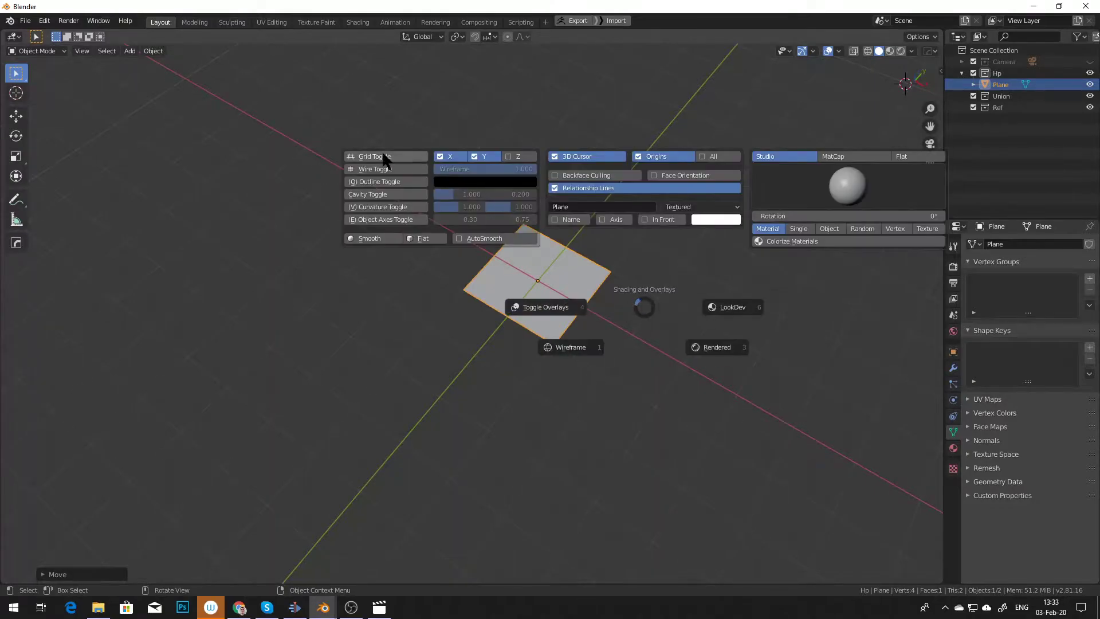
left_click(383, 157)
key("Tab")
left_click(690, 296)
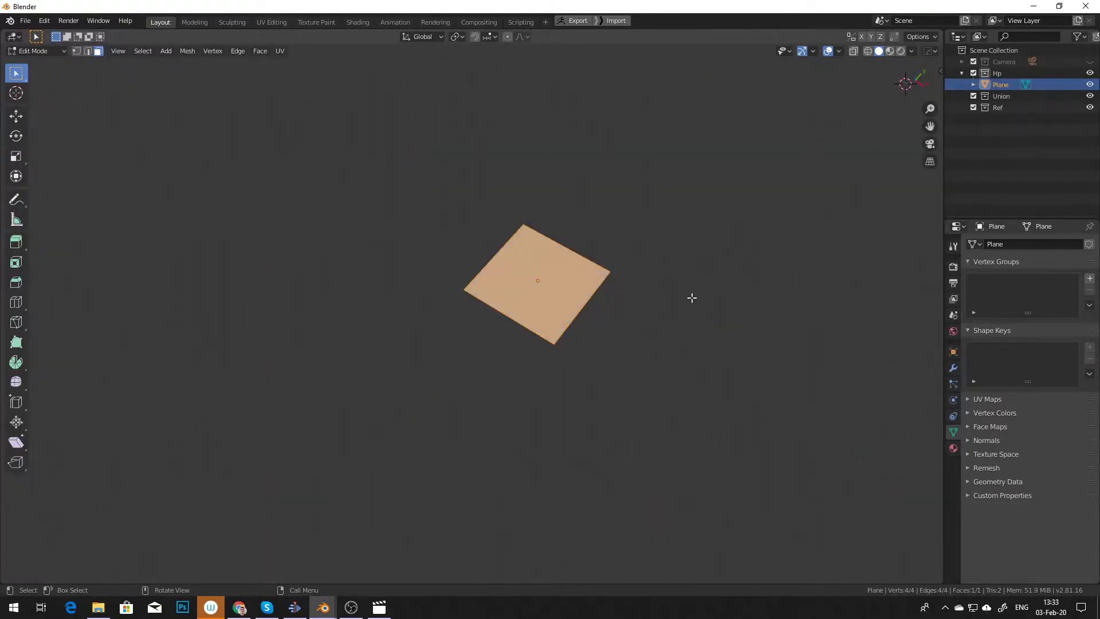
middle_click_drag(680, 298, 667, 301)
right_click(667, 300)
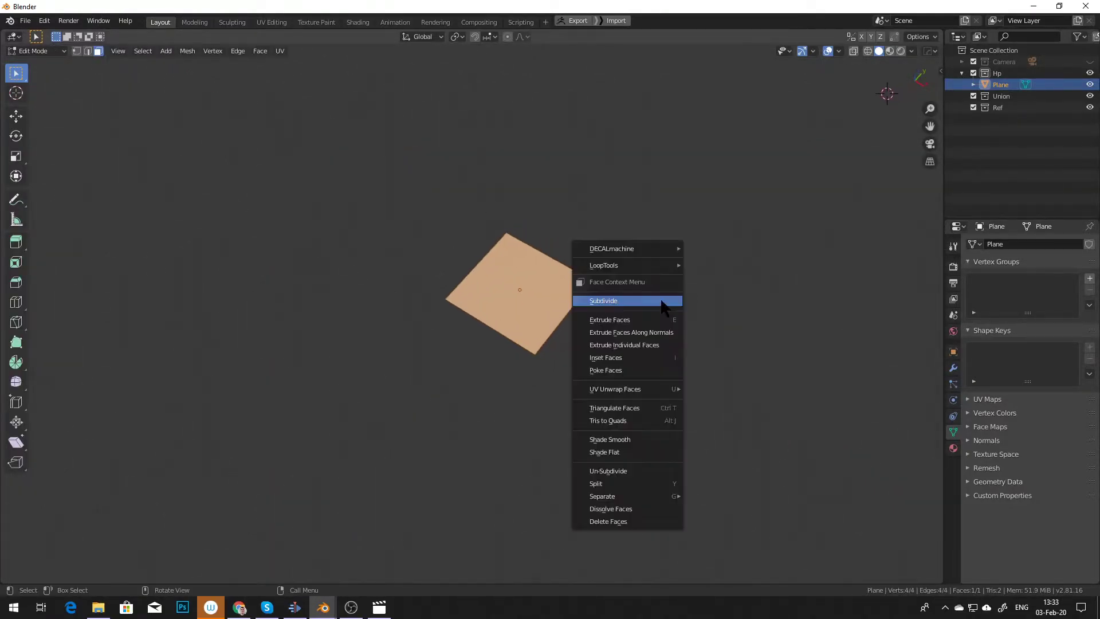
left_click(611, 300)
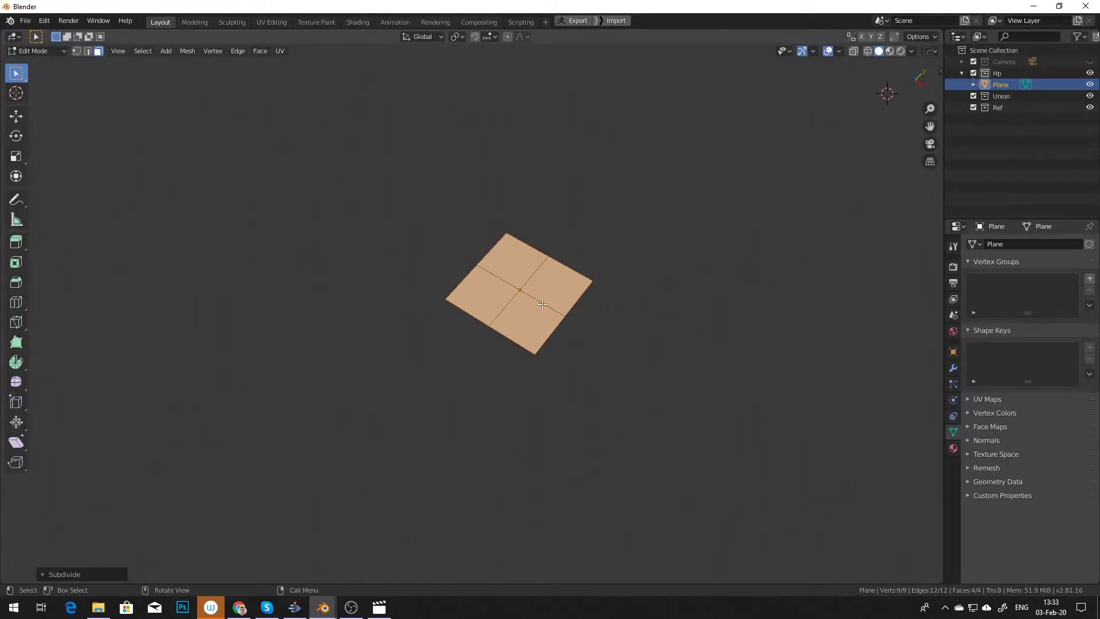
Delete all vertices of the subdivided plane except the centre one
key("1")
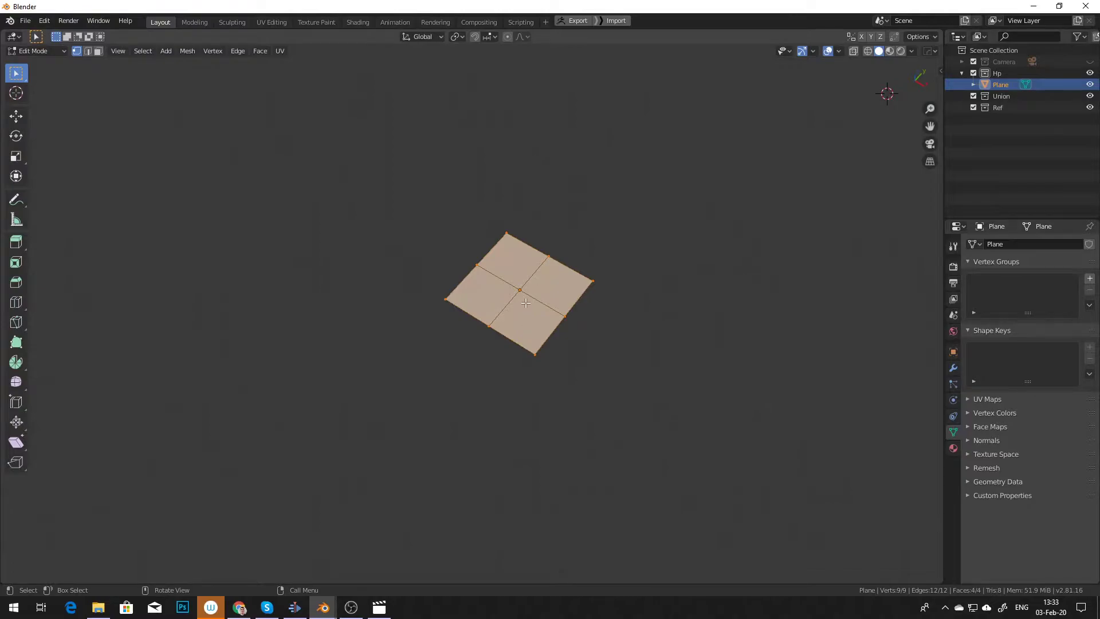
left_click(520, 290)
key("g")
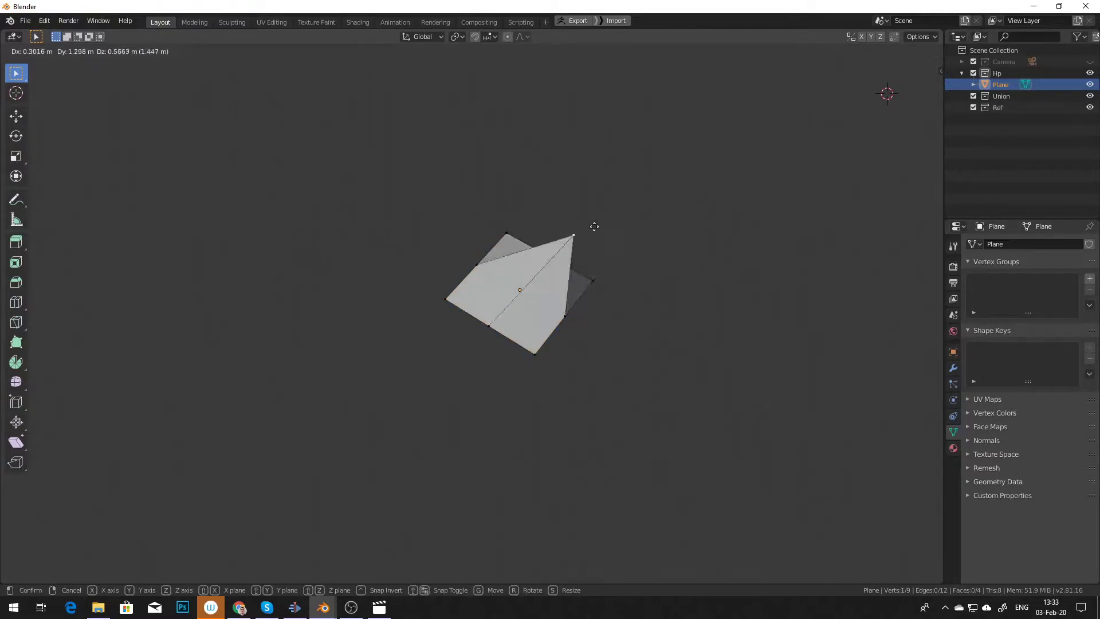
key("Escape")
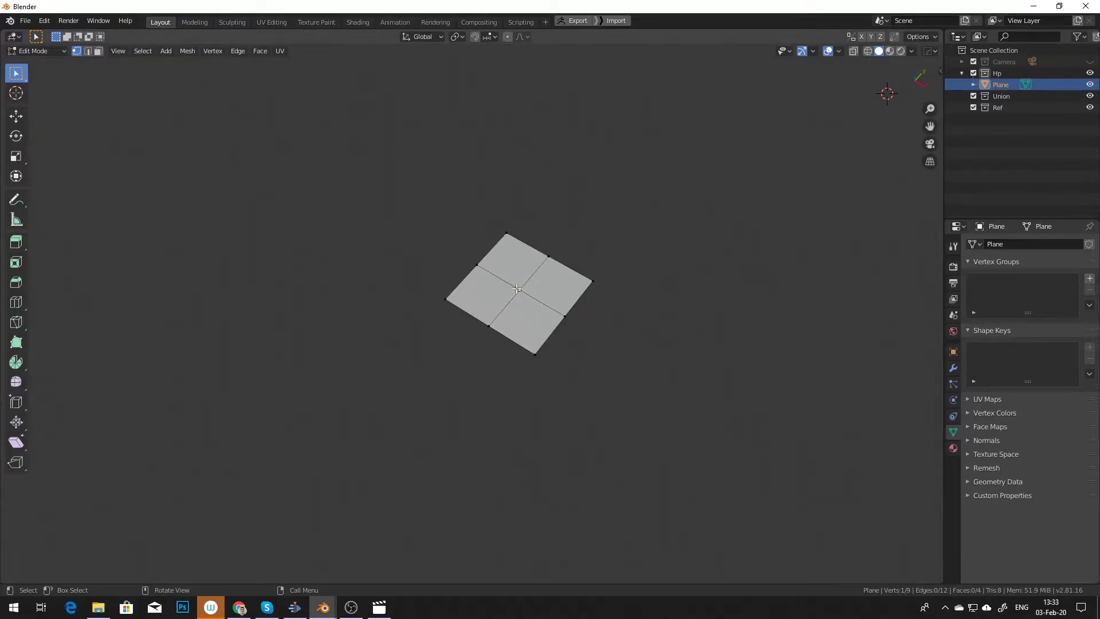
key("ctrl+i")
key("x")
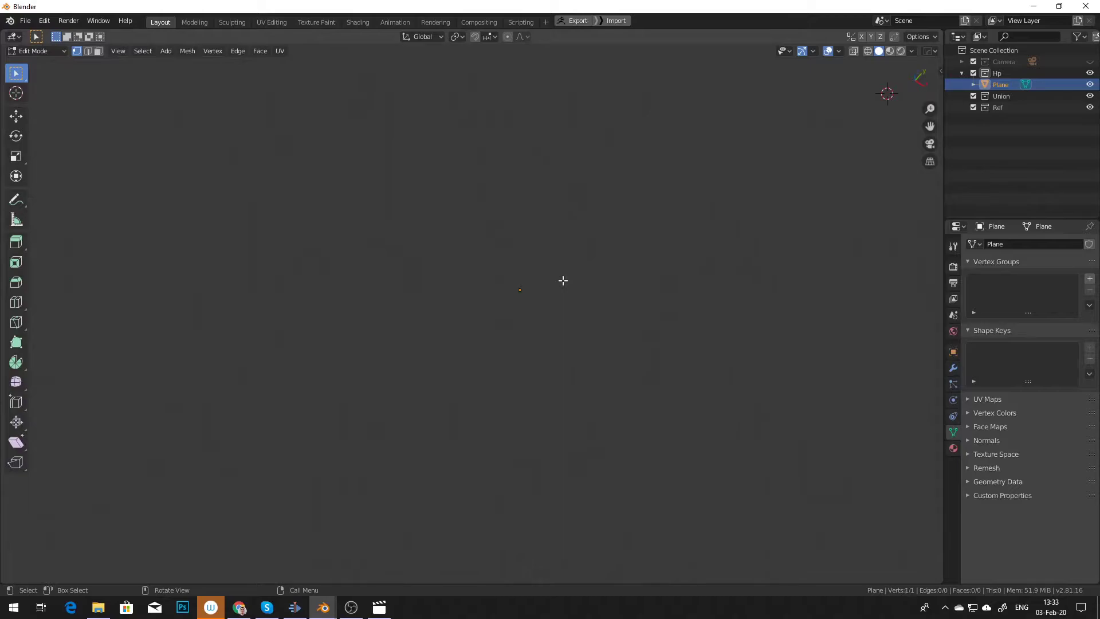
Raise the remaining vertex along Z above the origin and show the viewport grid again
mouse_move(561, 281)
middle_mouse_down()
mouse_move(573, 243)
mouse_move(559, 253)
mouse_move(574, 284)
middle_mouse_up()
key("e")
key("z")
key("Escape")
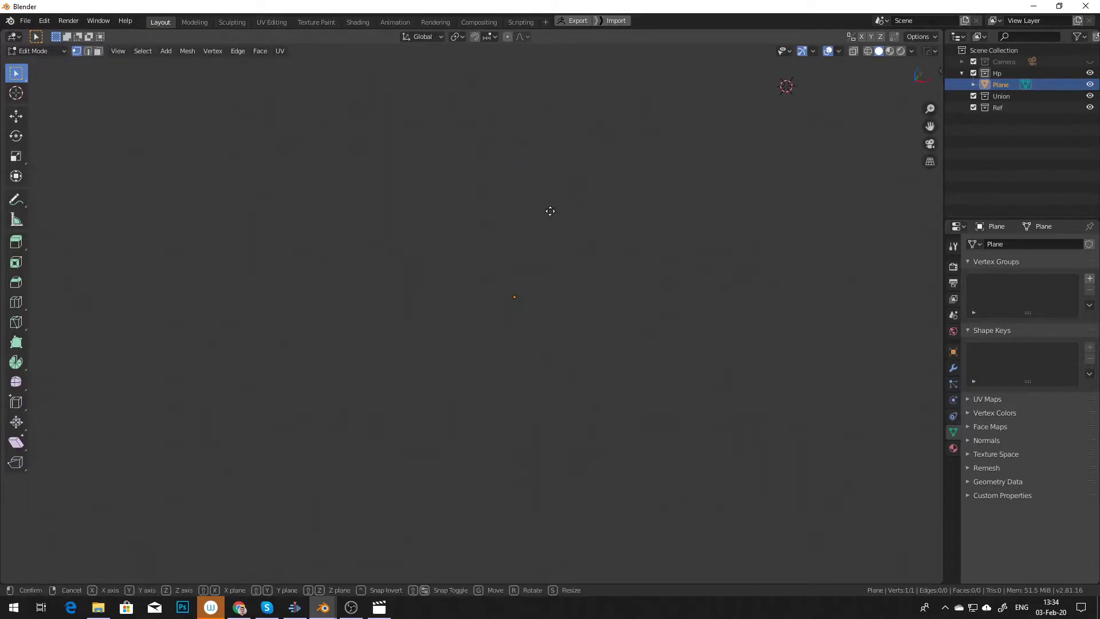
key("e")
key("z")
left_click(562, 137)
key("z")
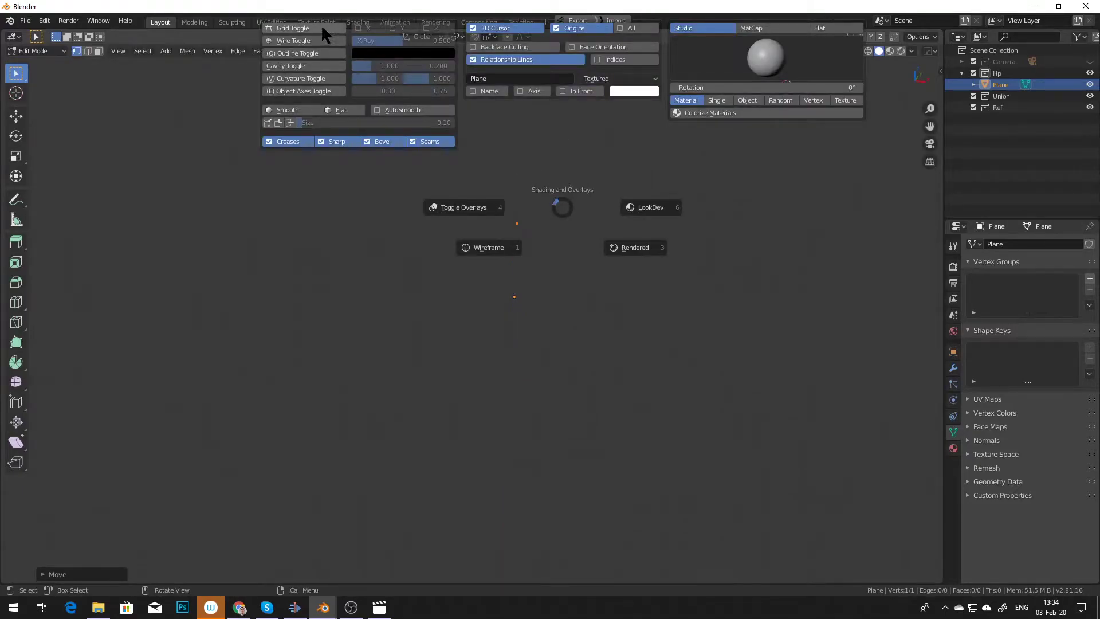
left_click(320, 28)
Extrude the vertex five times in front view into an open profile with a recessed centre, raised rim, sloped shoulder and vertical outer side
key("grave")
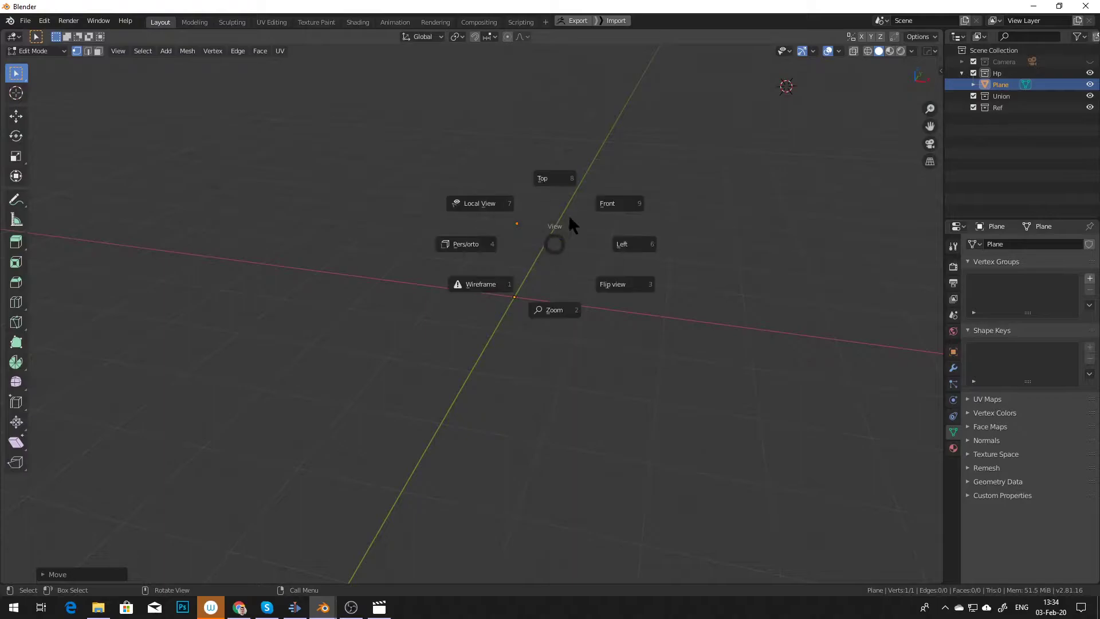
left_click(628, 201)
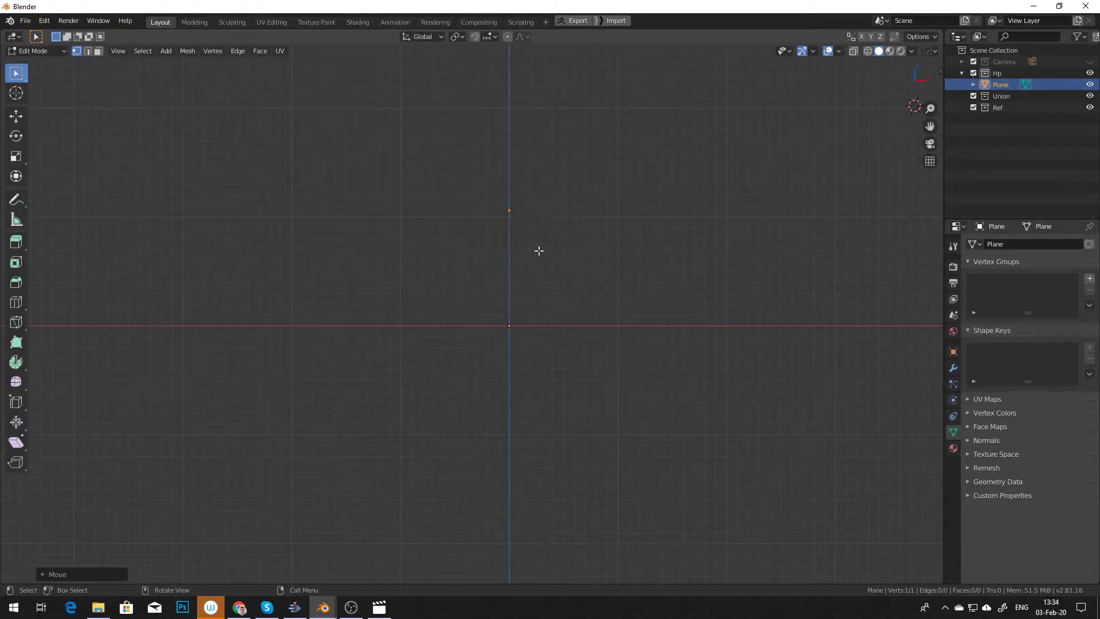
key("e")
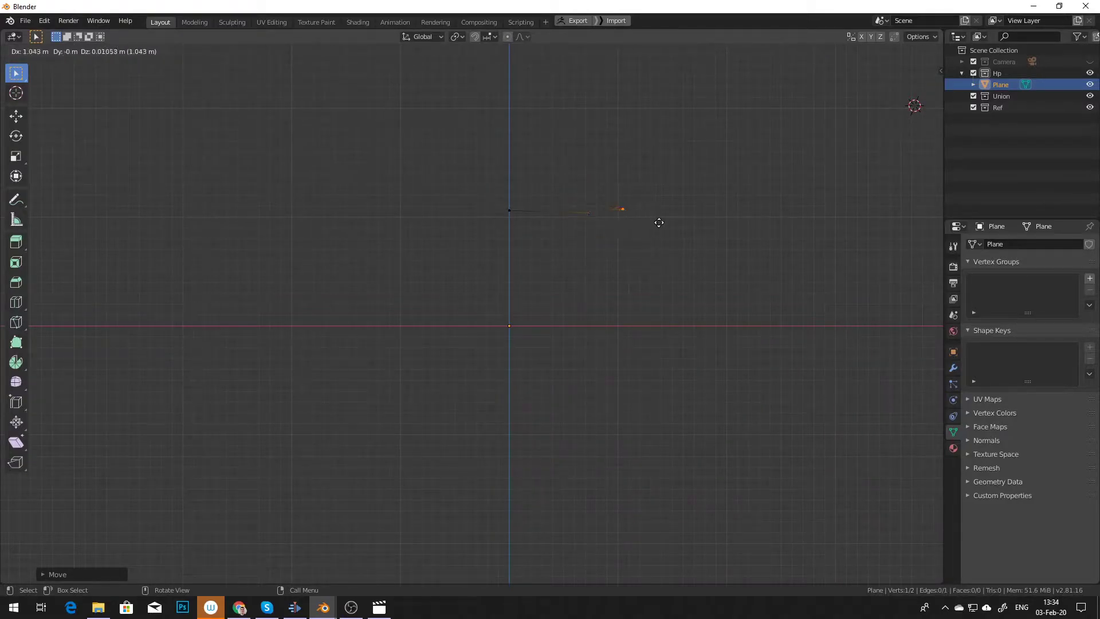
left_click(639, 221)
key("e")
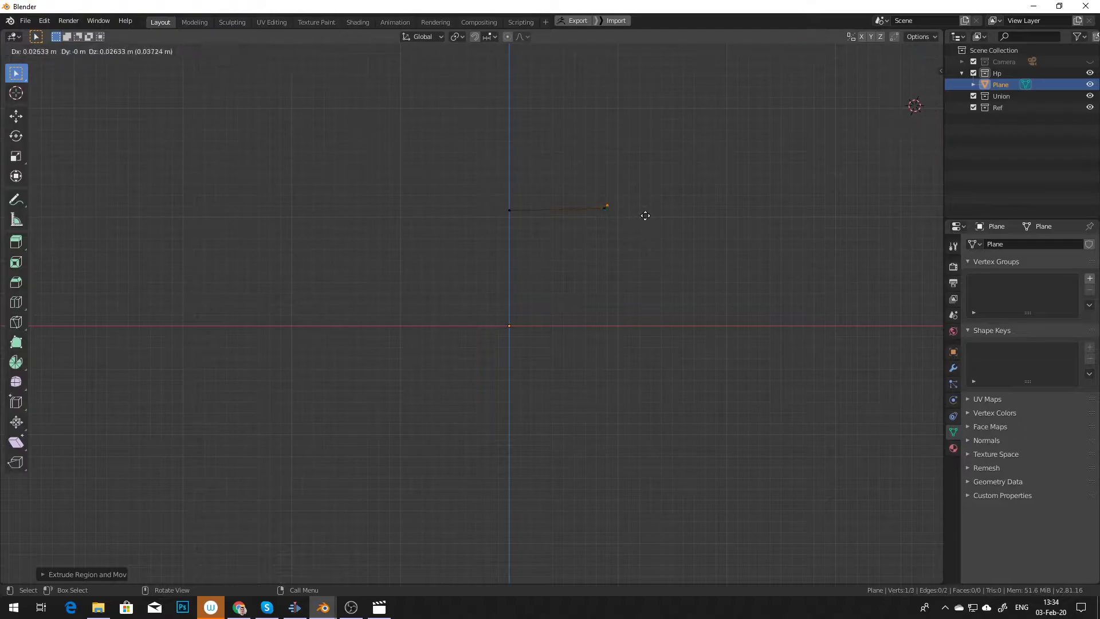
left_click(668, 184)
key("e")
left_click(759, 180)
key("e")
left_click(806, 242)
key("e")
left_click(806, 342)
Adjust the profile's vertices, shift the selected group along Z, and return to Object Mode
right_click(794, 407)
left_click(842, 364)
left_click_drag(589, 155, 716, 194)
right_click(717, 194)
left_click(673, 249)
left_click_drag(454, 187, 674, 248)
key("alt+a")
left_click(607, 285)
middle_click_drag(608, 281, 575, 263)
left_click_drag(435, 191, 690, 307)
key("g")
key("z")
left_click(680, 333)
middle_click_drag(681, 333, 670, 277)
key("Tab")
Widen the modifier settings area and add a Screw modifier to the profile
left_click(668, 221)
middle_click_drag(668, 221, 784, 291)
left_click_drag(941, 358, 830, 358)
left_click(839, 367)
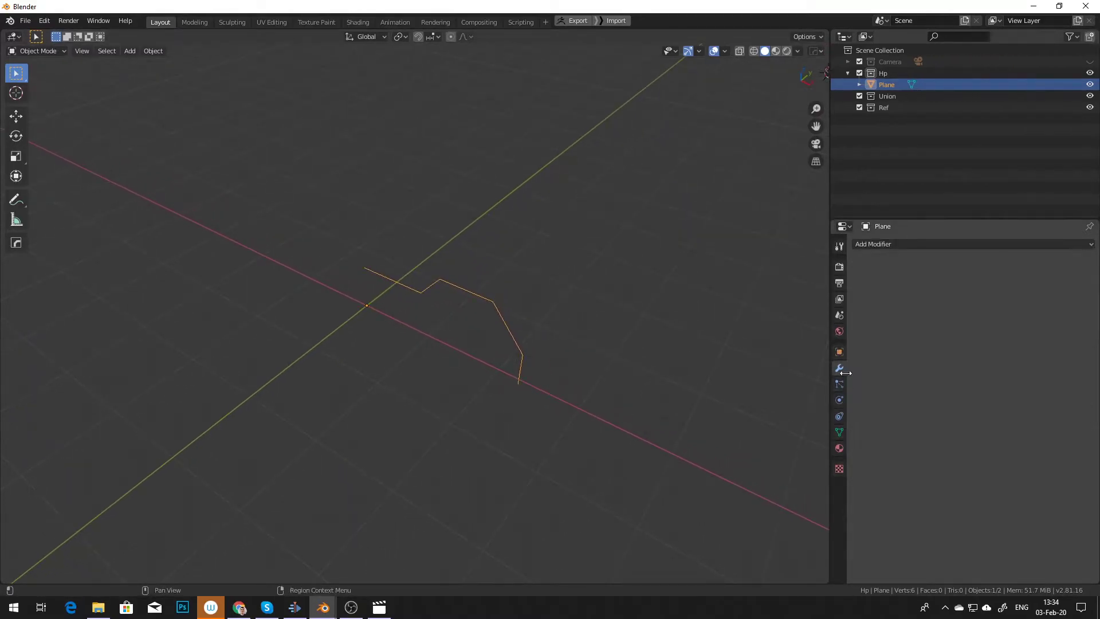
left_click(888, 246)
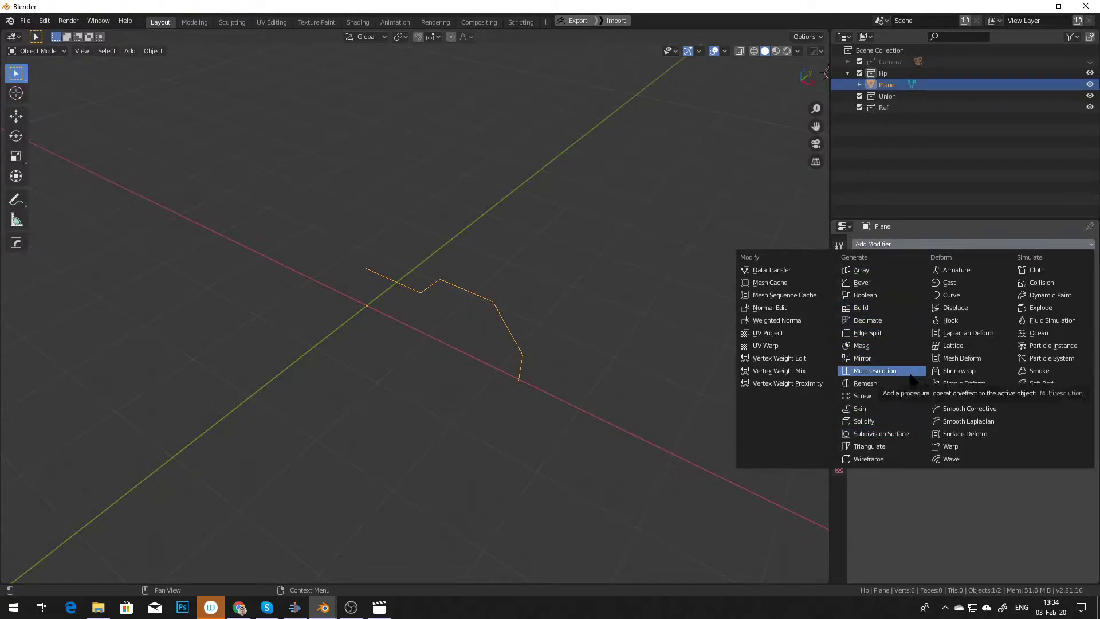
left_click(888, 396)
middle_click_drag(751, 361, 664, 331)
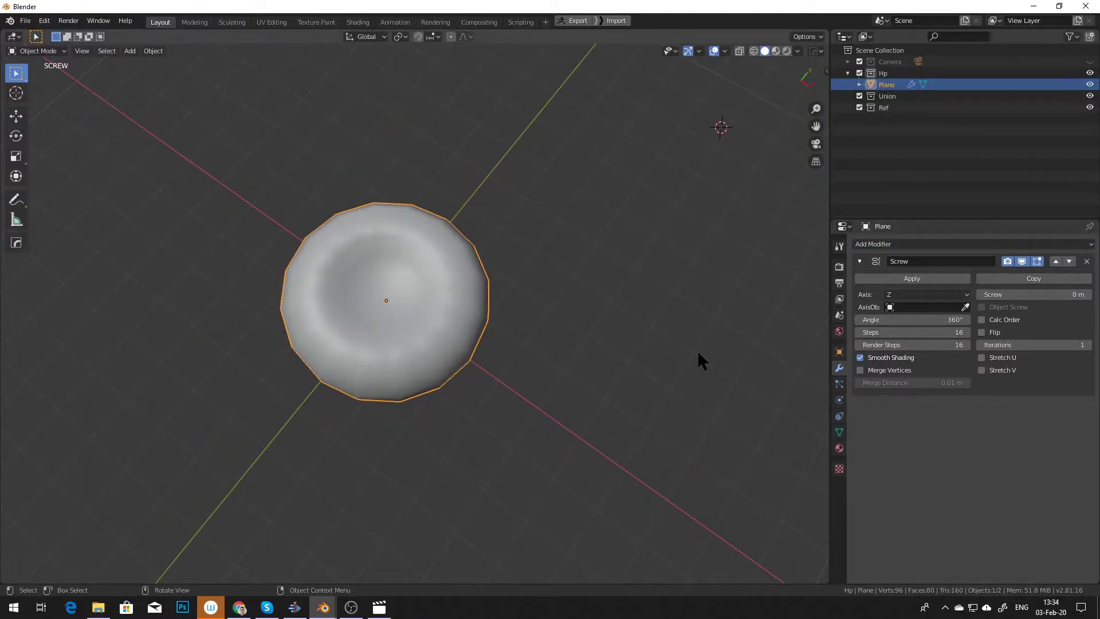
Set the Screw modifier's angle to 180° and its steps to 36
left_click(912, 319)
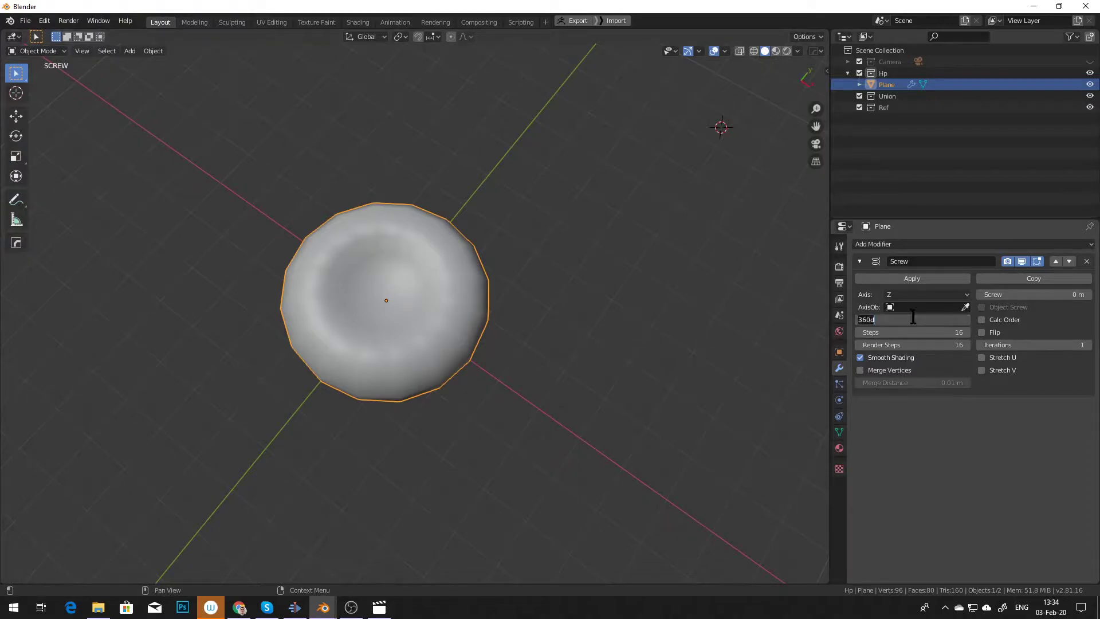
type("180")
key("Return")
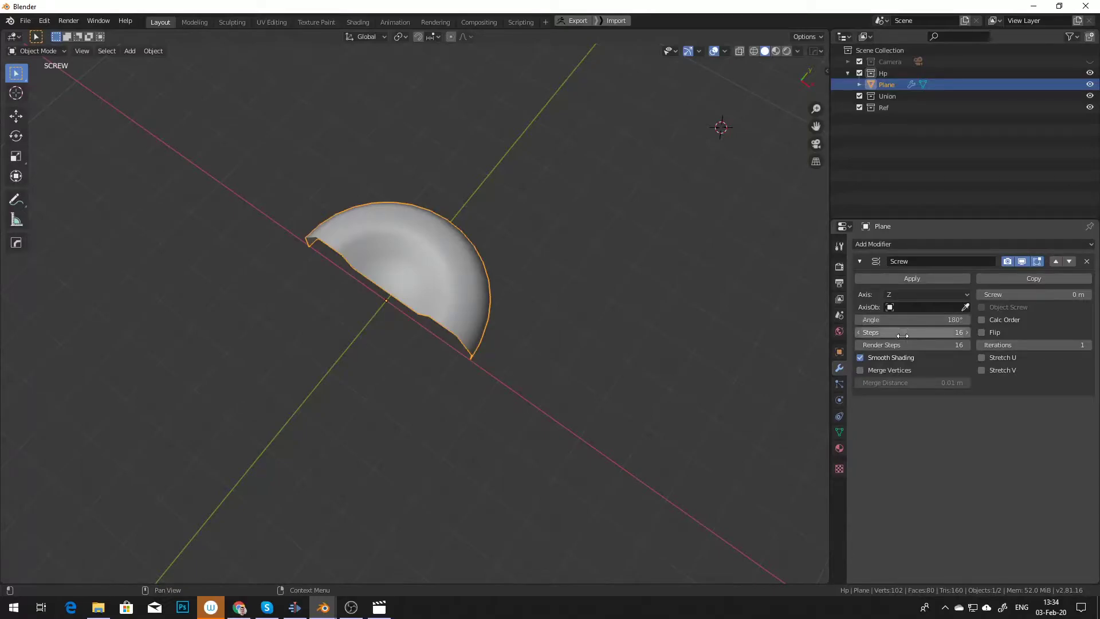
left_click_drag(915, 334, 954, 333)
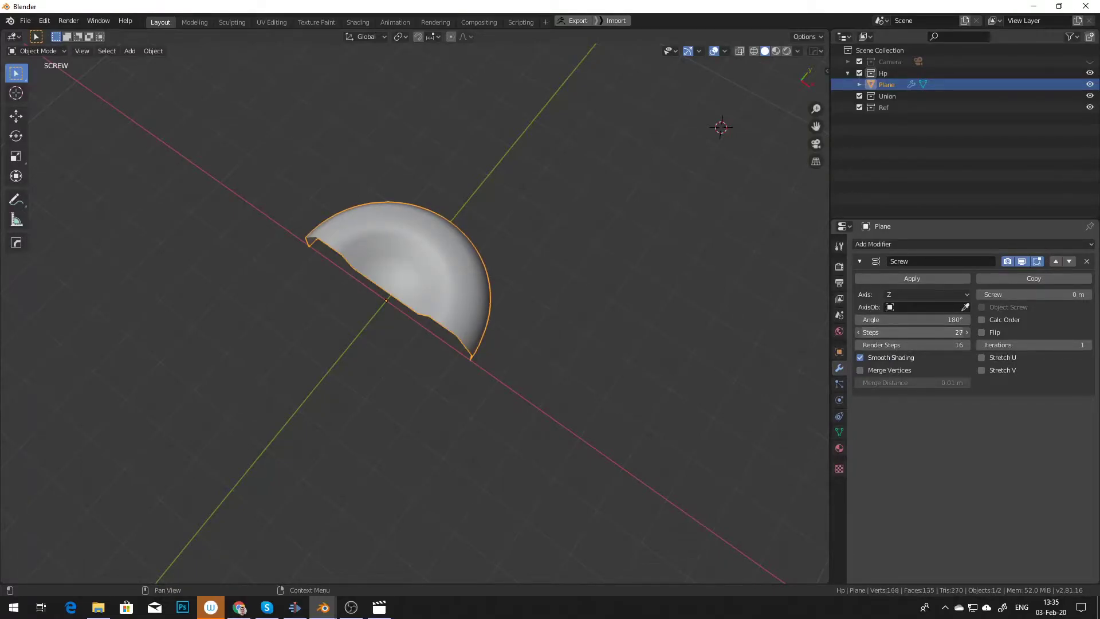
left_click(909, 333)
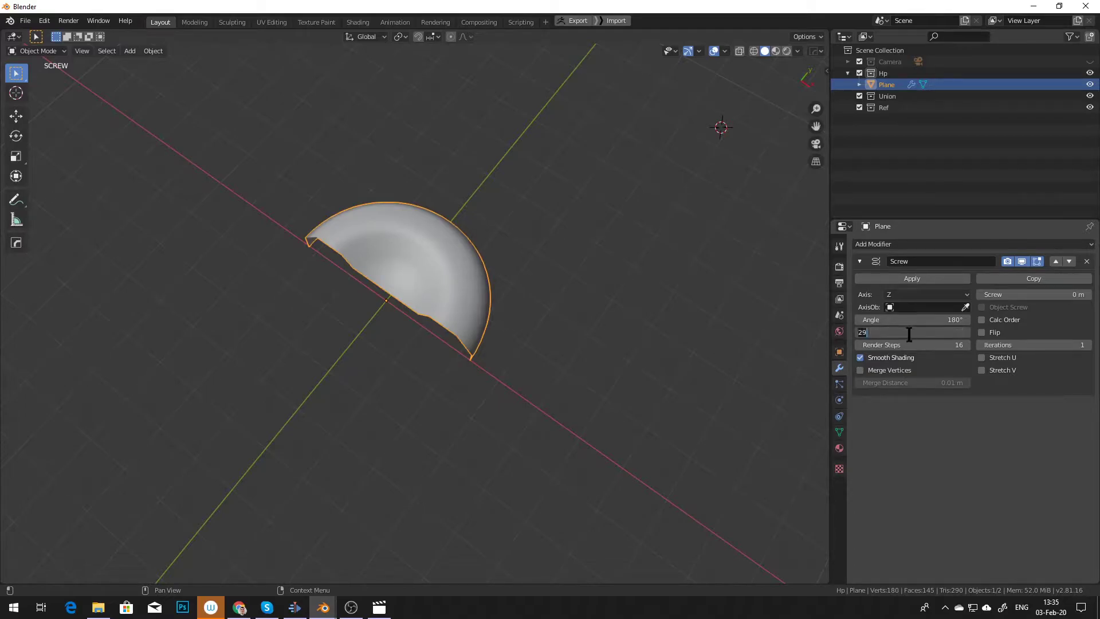
key("Return")
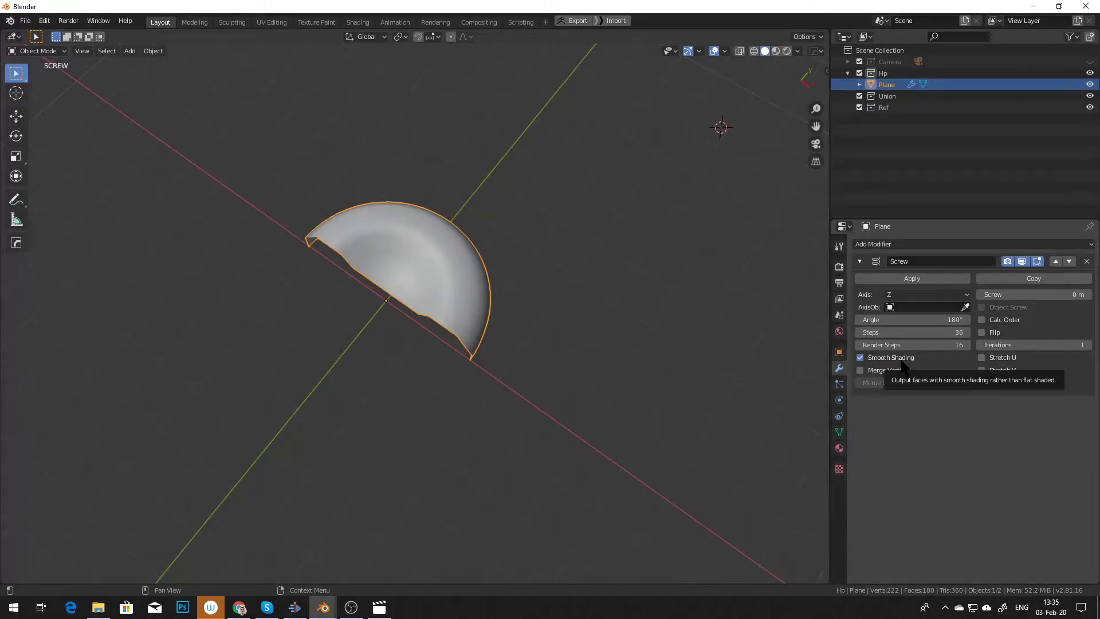
Turn off smooth shading for the Screw half-cap and place a linked duplicate of it beside the original along X
left_click(891, 357)
middle_click_drag(624, 343, 593, 352)
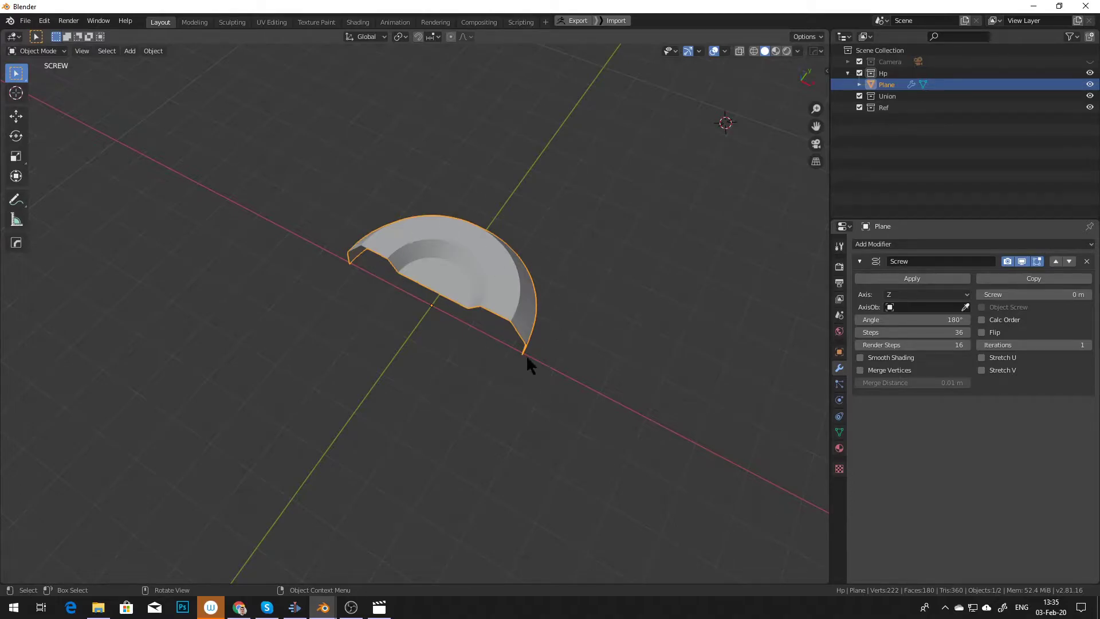
key("shift+d")
key("x")
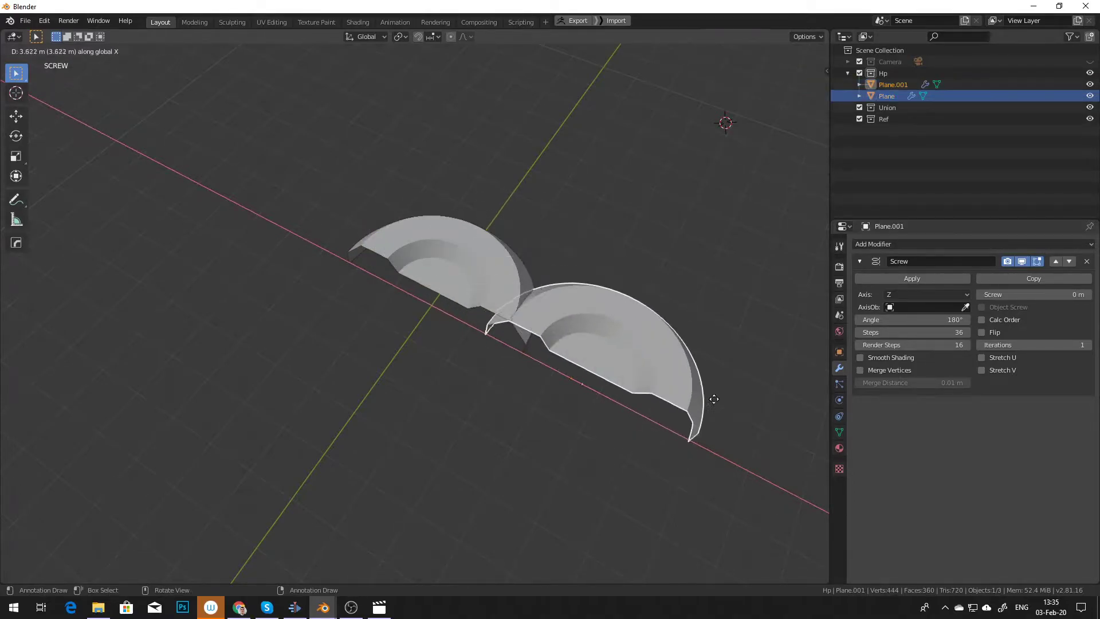
left_click(761, 428)
middle_click_drag(731, 422, 617, 373, "shift")
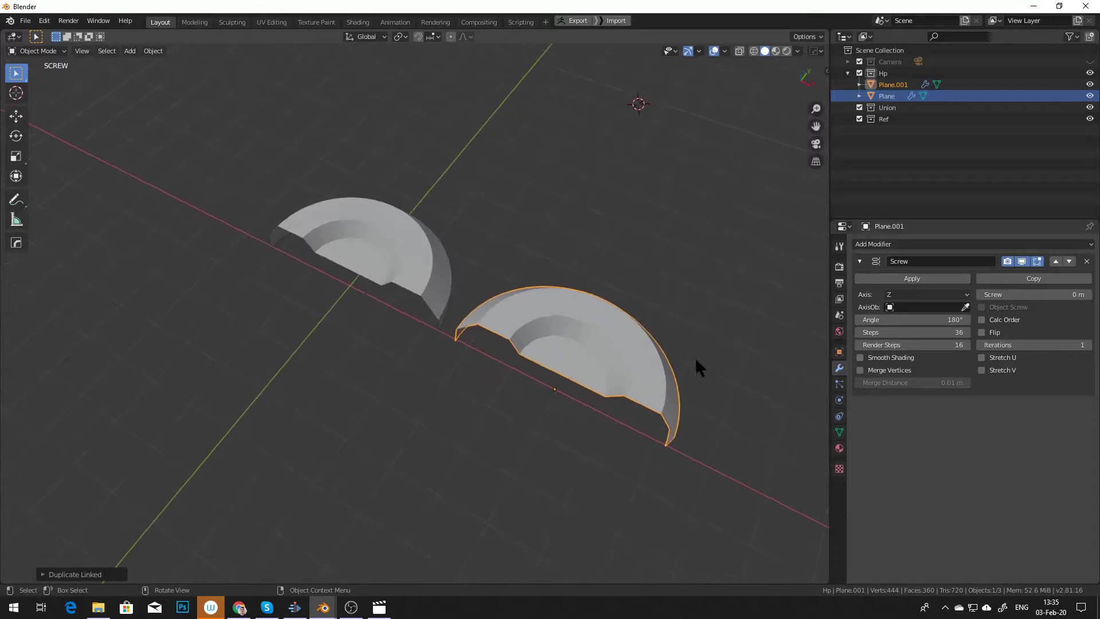
Set the duplicate's Screw angle to -180° and enable Calc Order on both half-caps
double_click(870, 320)
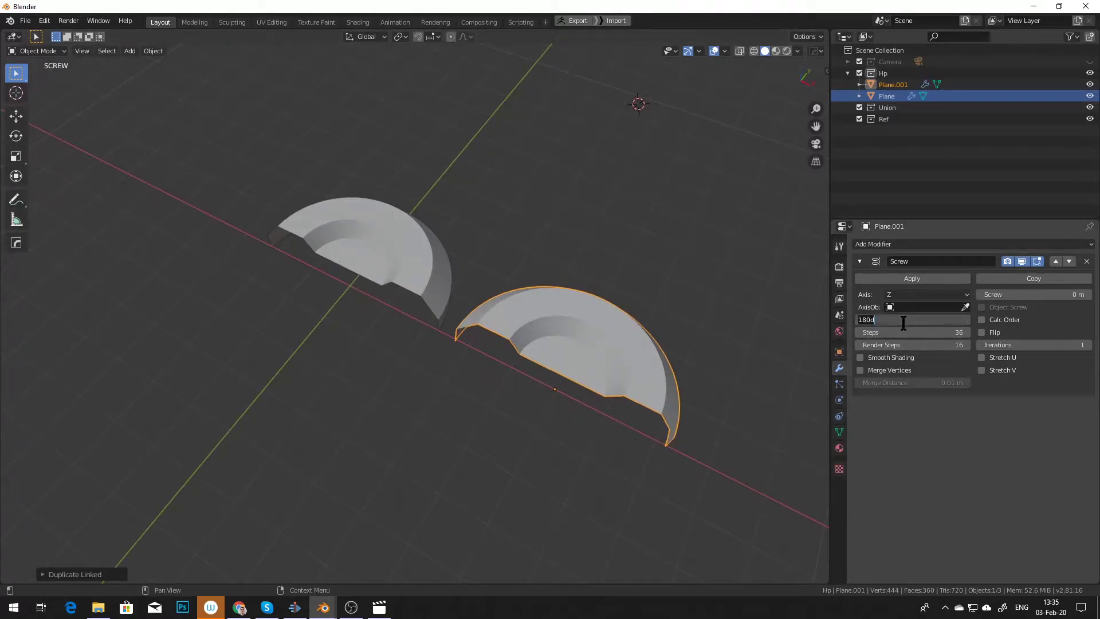
key("Left")
type("-")
key("Return")
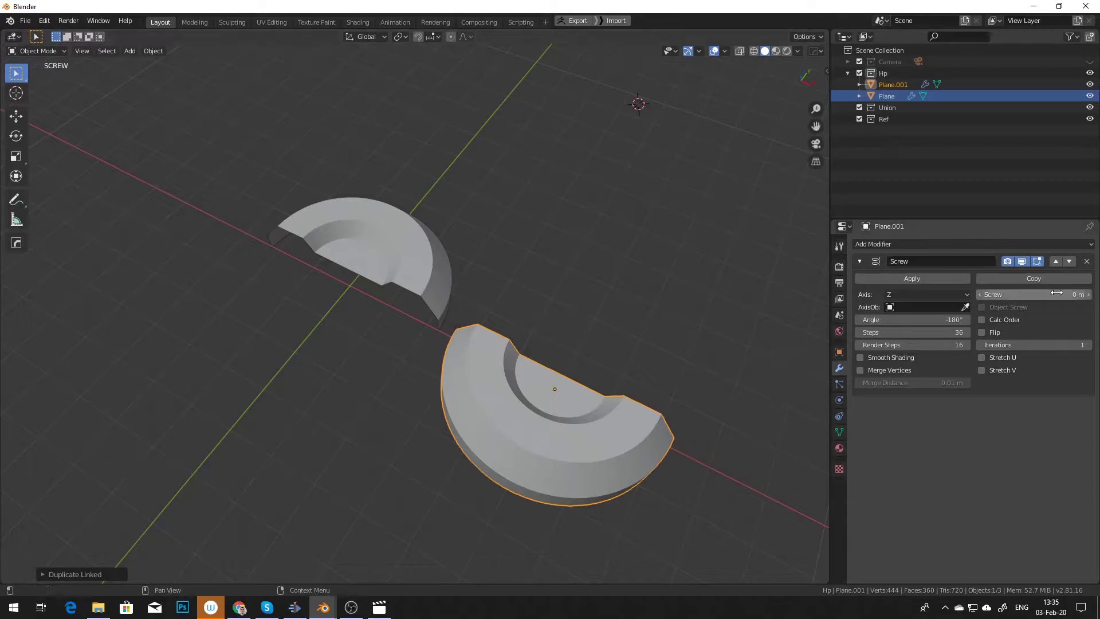
left_click(1008, 322)
left_click(438, 274)
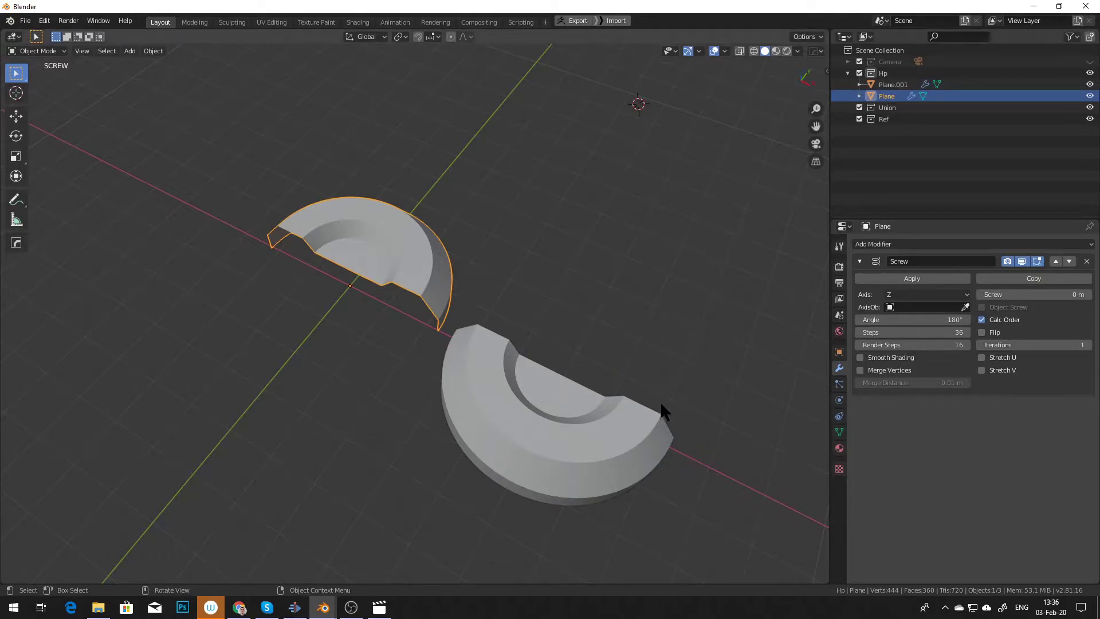
Clear the duplicate half-cap's location and move it along negative Y, leaving a gap to the original half
left_click(638, 430)
key("alt+g")
middle_click_drag(504, 375, 553, 357)
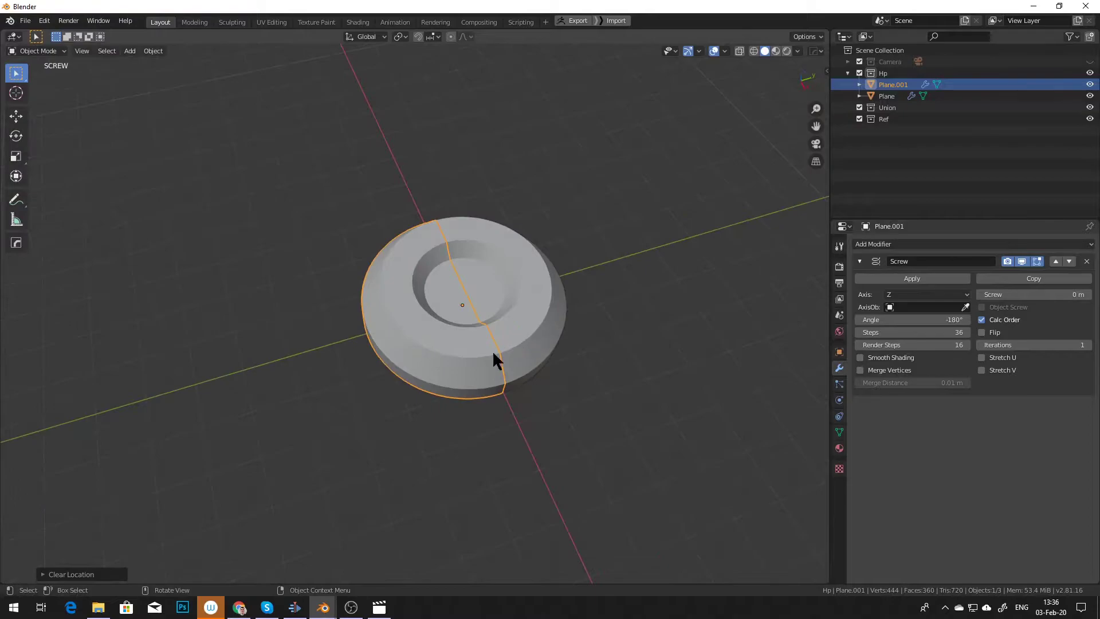
key("g")
key("y")
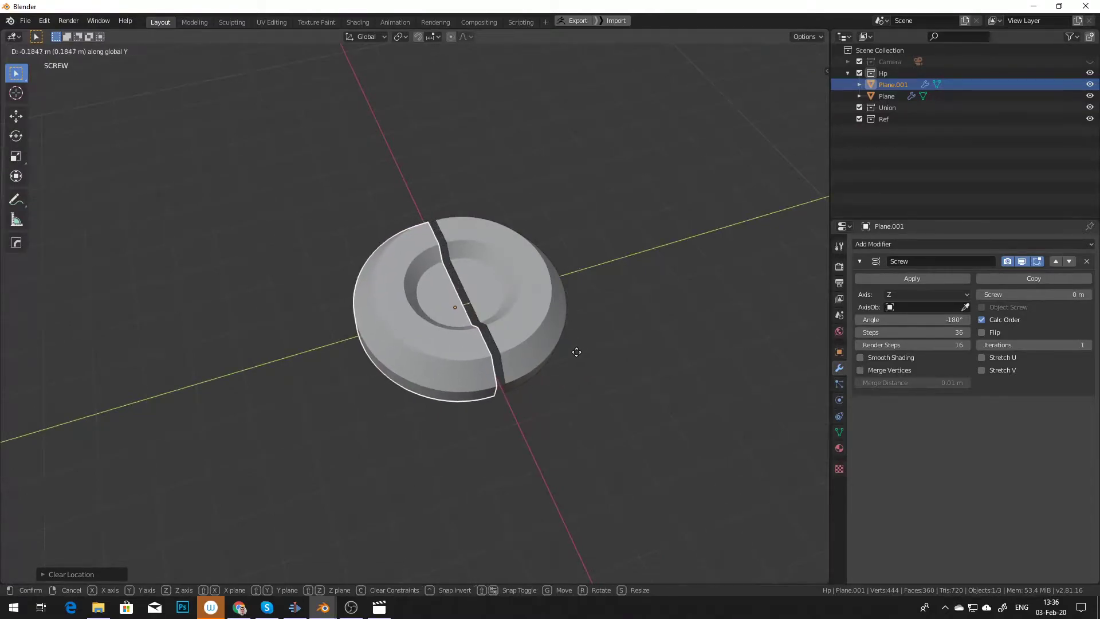
left_click(463, 344)
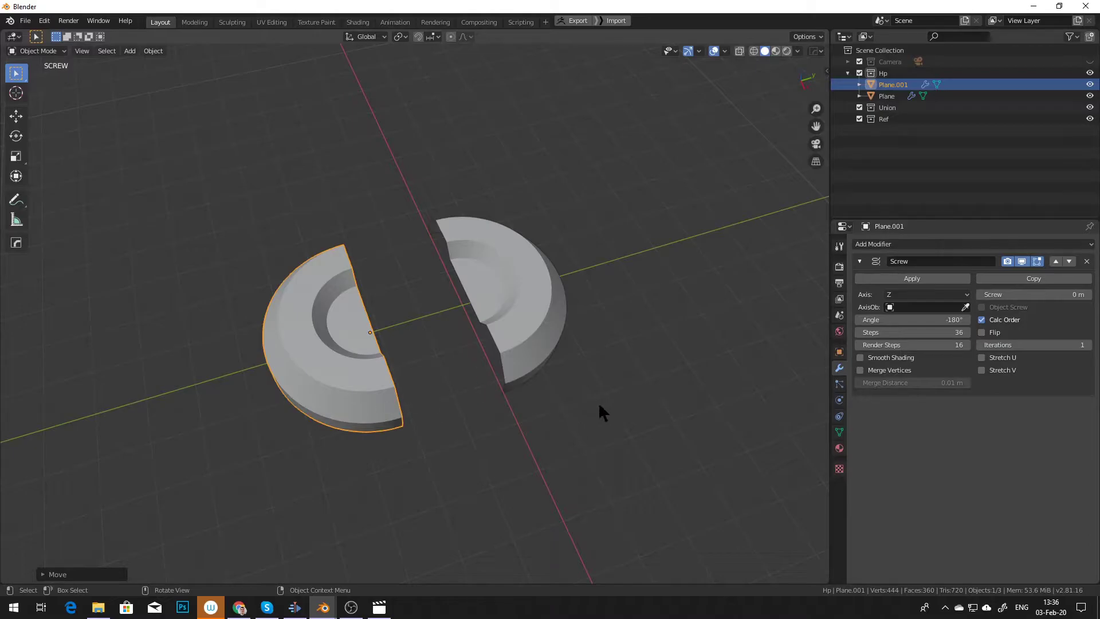
Place a linked duplicate of the -180° half-cap away from the pair along negative X
middle_click_drag(598, 401, 603, 401)
key("shift+d")
key("x")
left_click(448, 283)
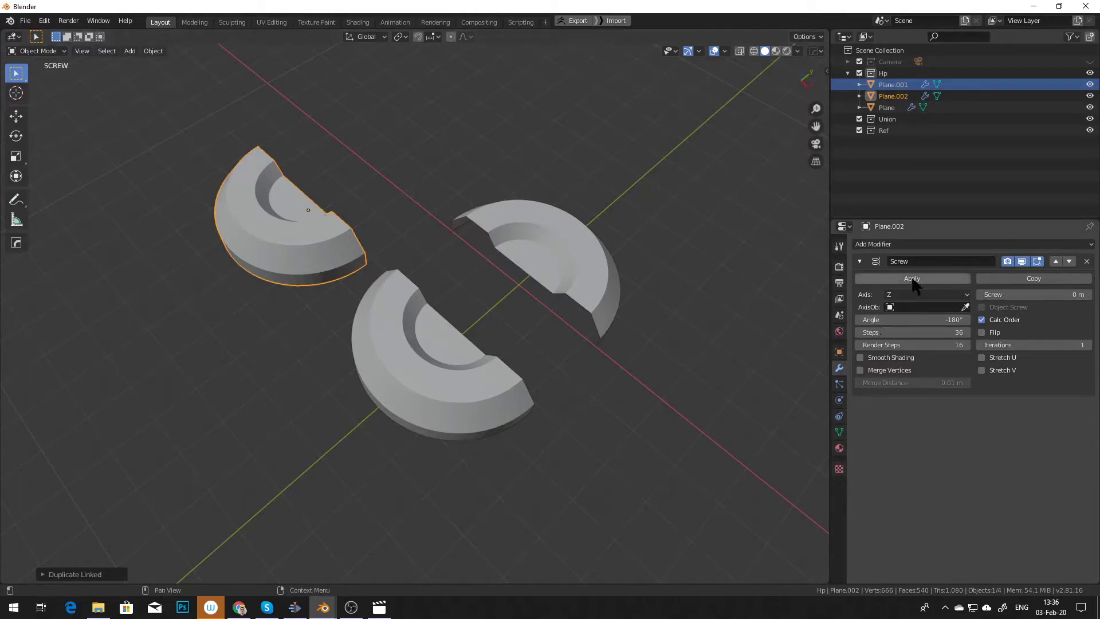
Set the new duplicate's Screw angle to 0° and its steps to 2
left_click(935, 320)
type("0")
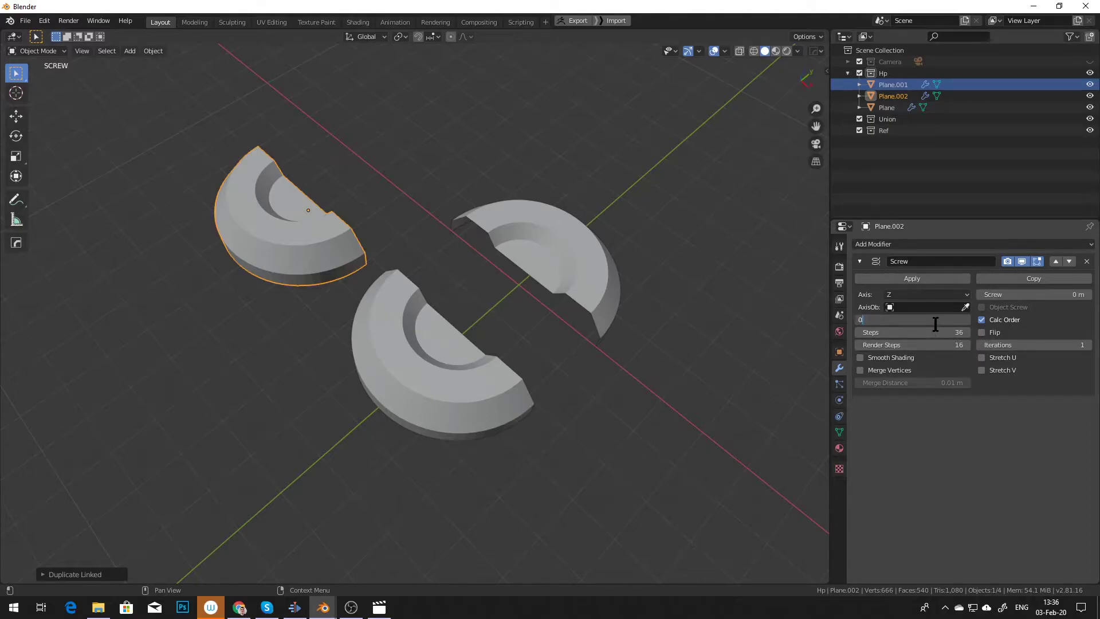
key("Return")
left_click(929, 334)
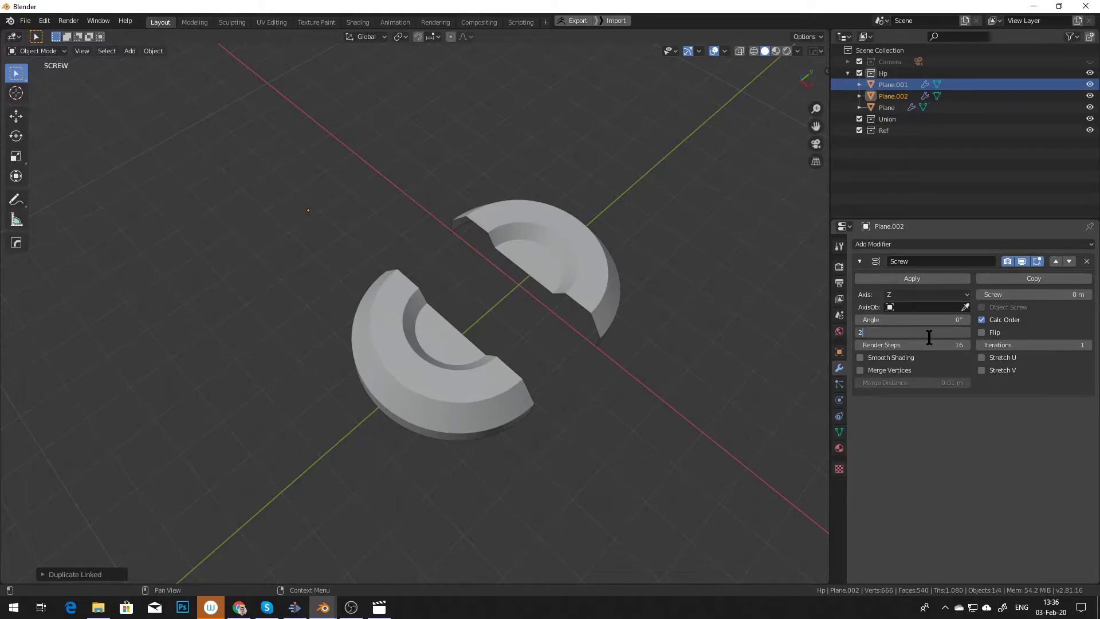
key("Return")
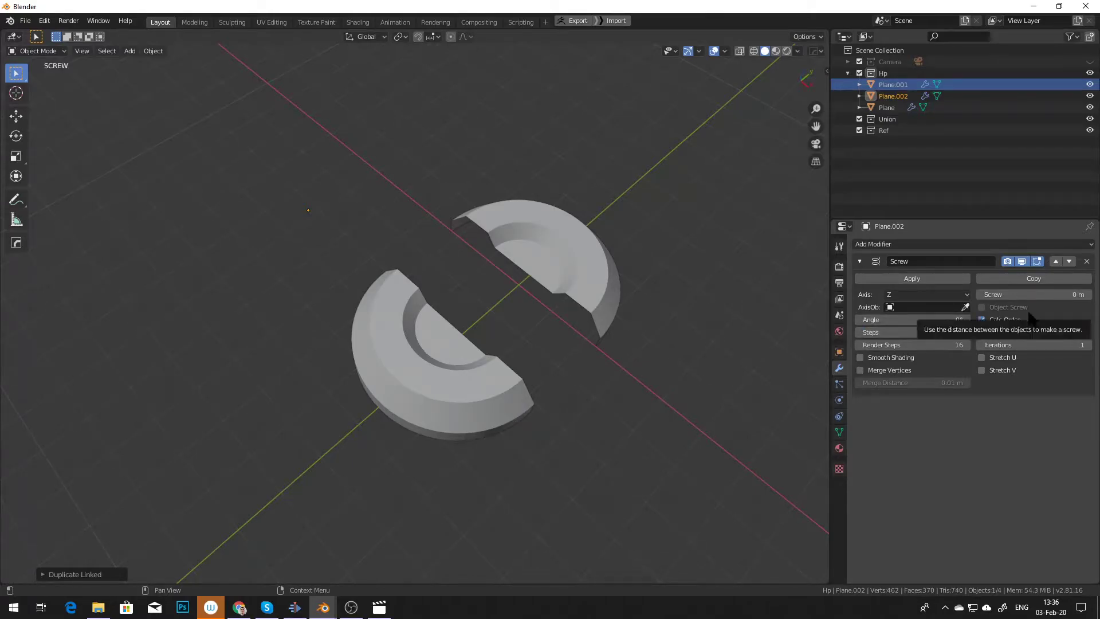
Stretch the profile into a straight section with a Screw distance of 3.7 m along the Y axis
left_click_drag(1006, 295, 1072, 295)
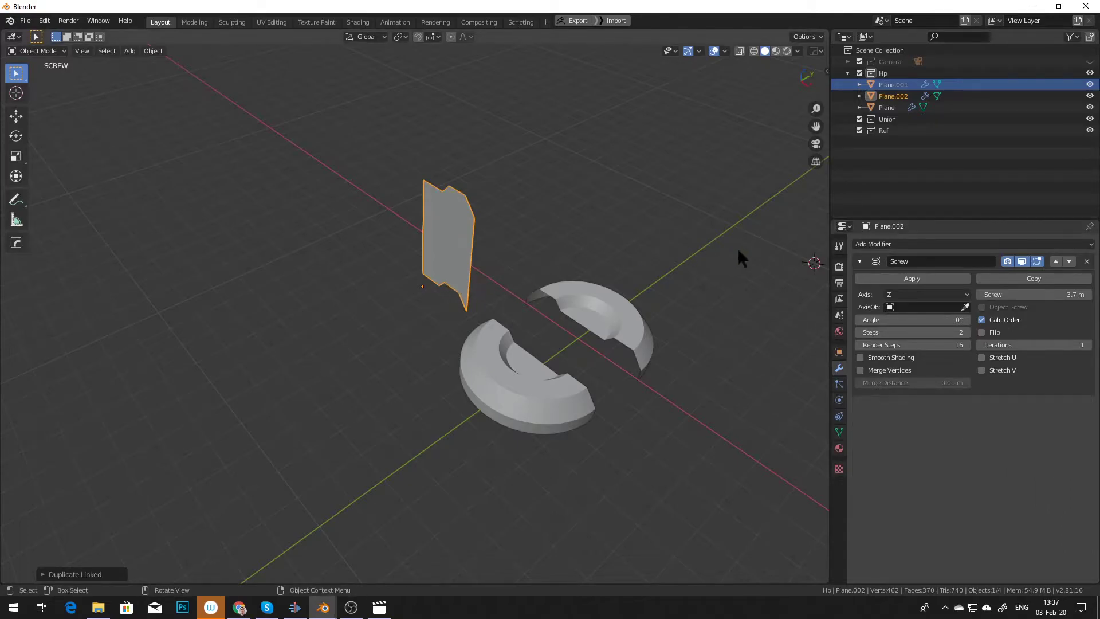
left_click(912, 295)
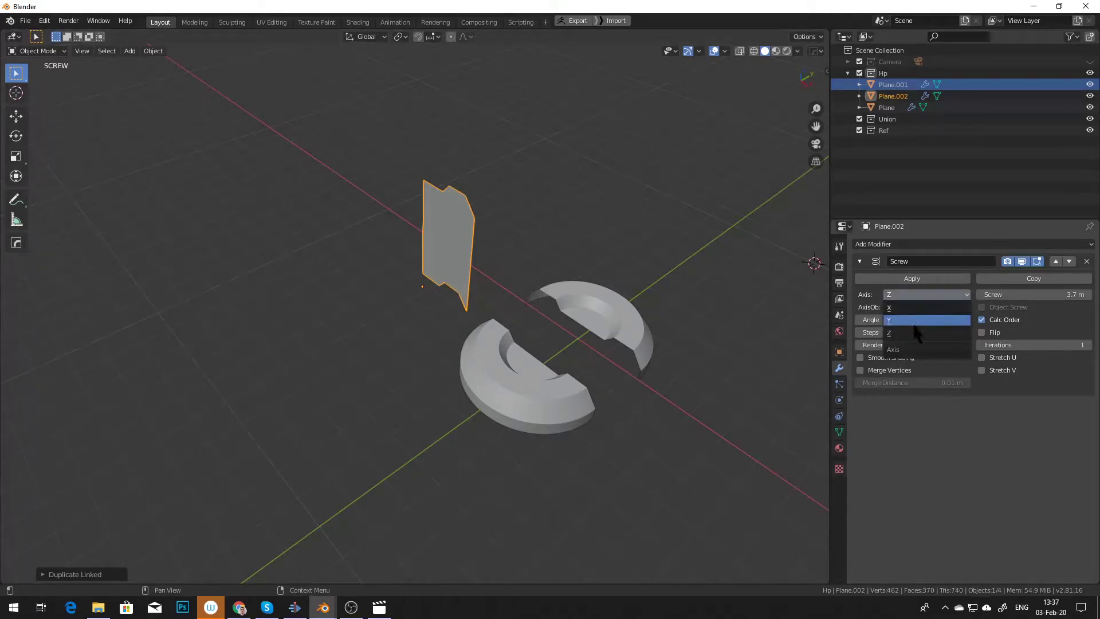
left_click(894, 319)
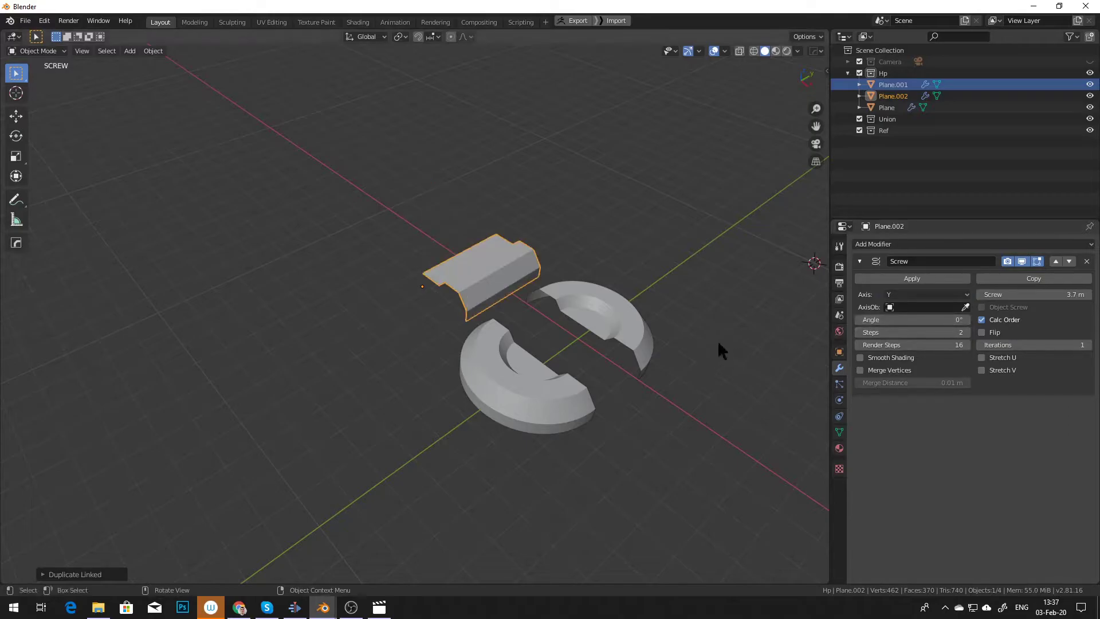
Add a Mirror modifier to the straight section to complete its other side
middle_click_drag(719, 344, 797, 338)
left_click(885, 244)
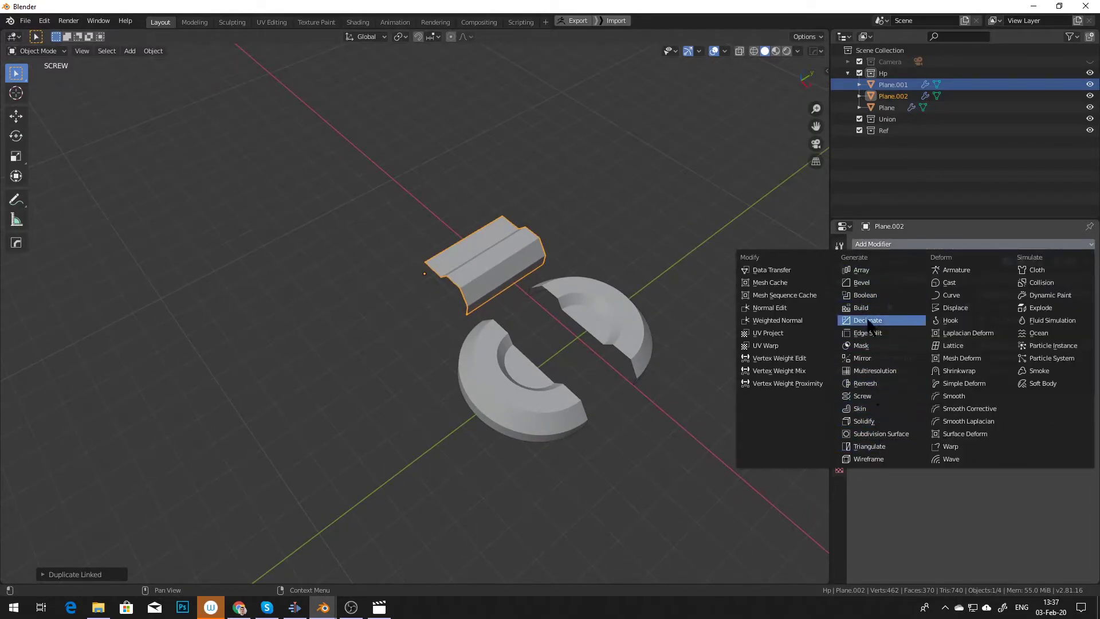
left_click(862, 358)
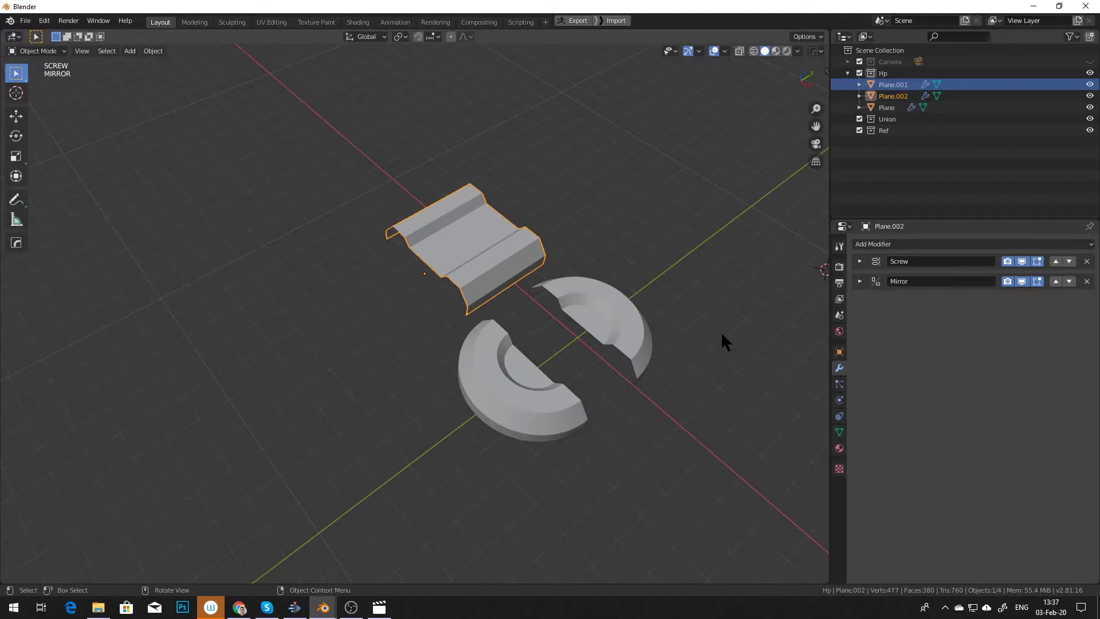
Add an Array modifier to the mirrored section with a relative offset of 0 in X and 1 in Y
left_click(906, 245)
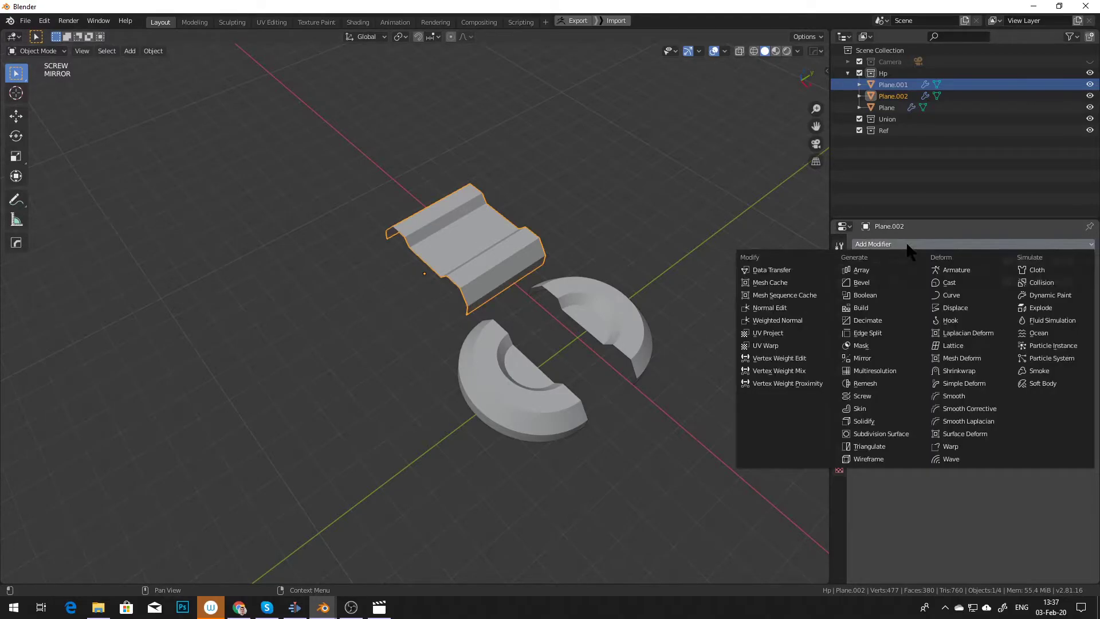
left_click(875, 271)
left_click(1083, 377)
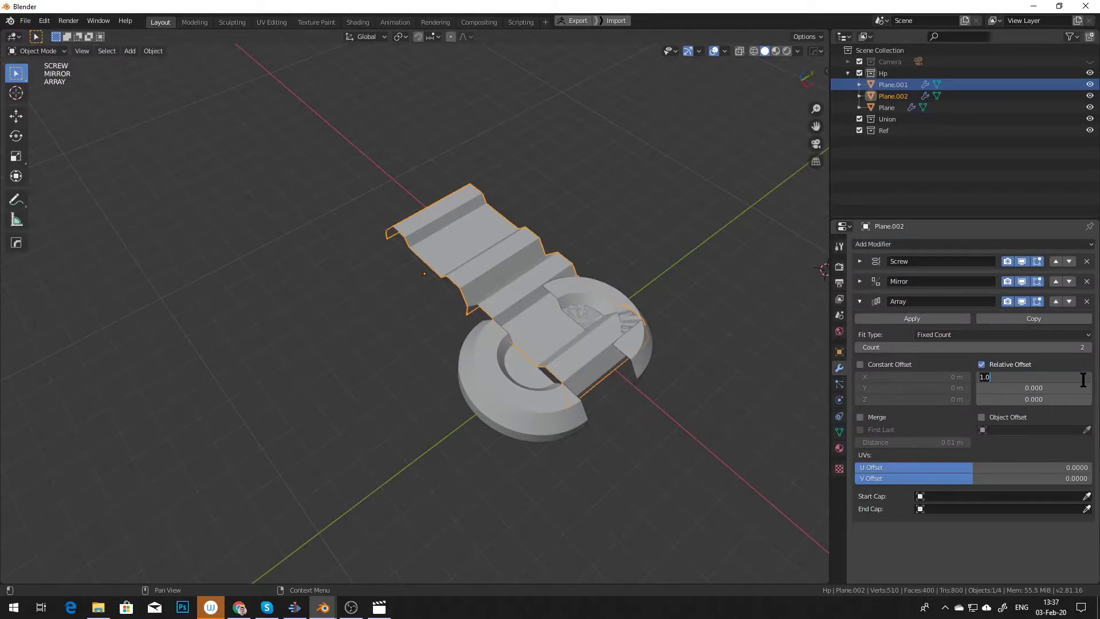
type("0")
key("Return")
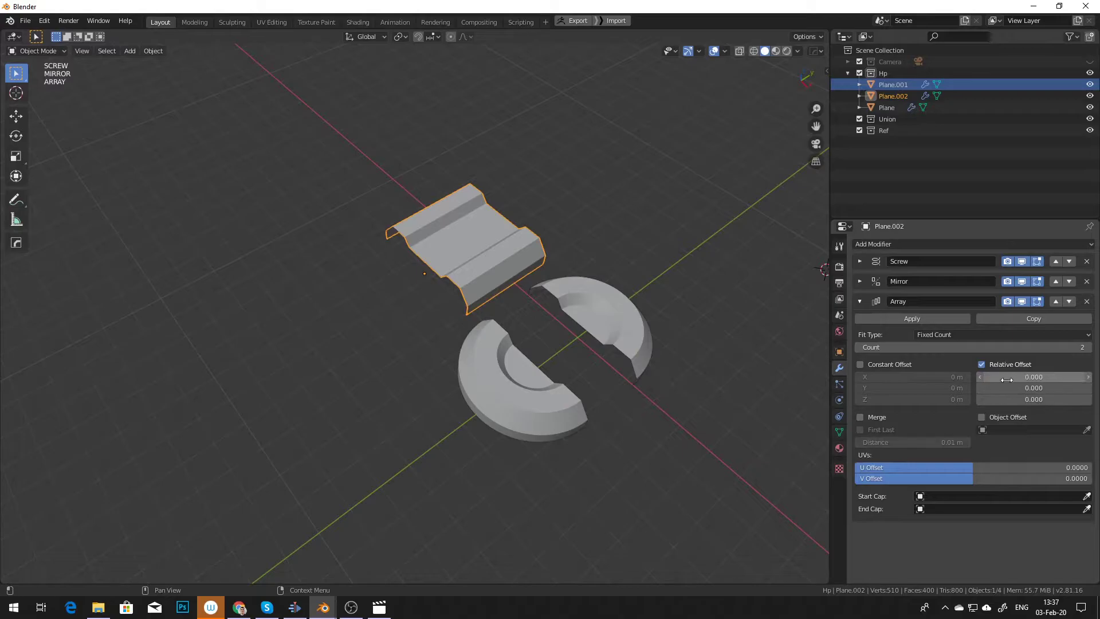
left_click(1050, 388)
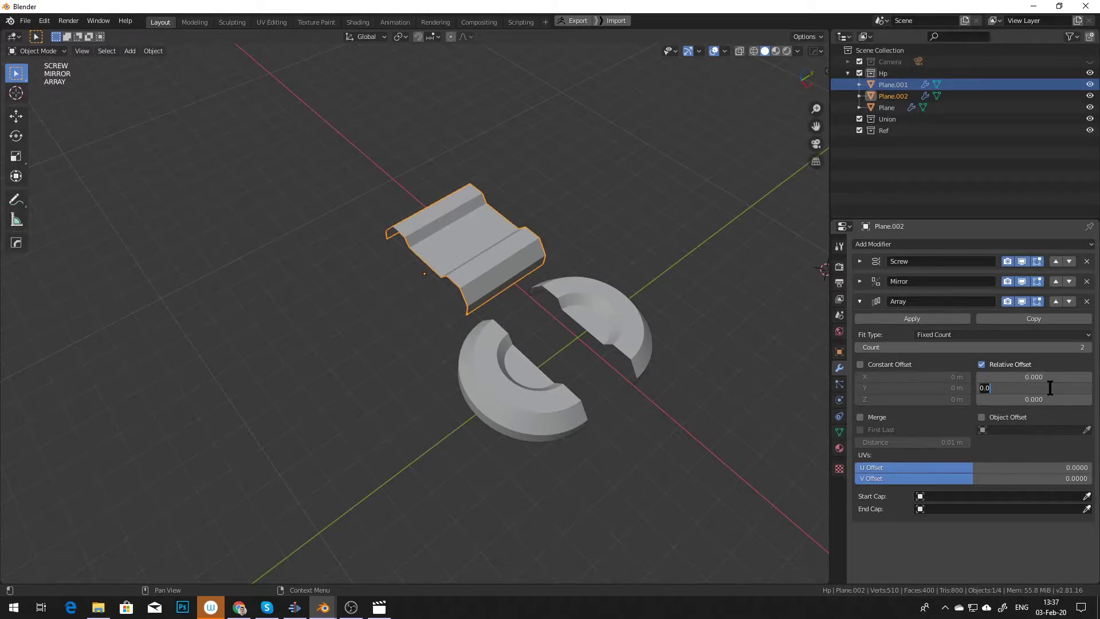
type("1")
key("Return")
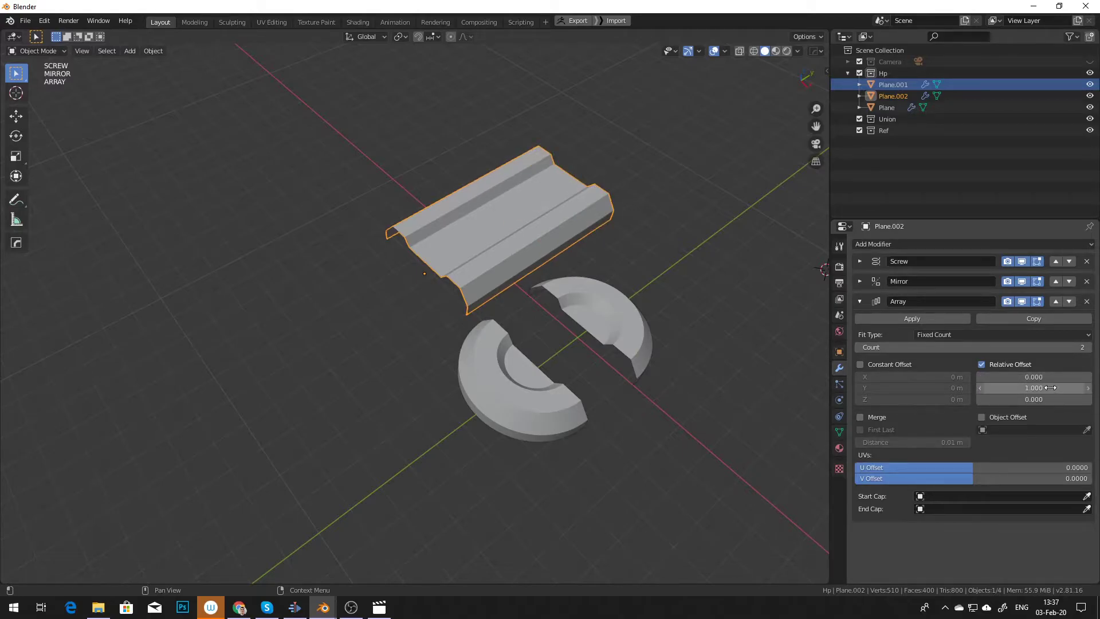
Try higher Array counts on the straight section and return the count to 2
left_click(1088, 347)
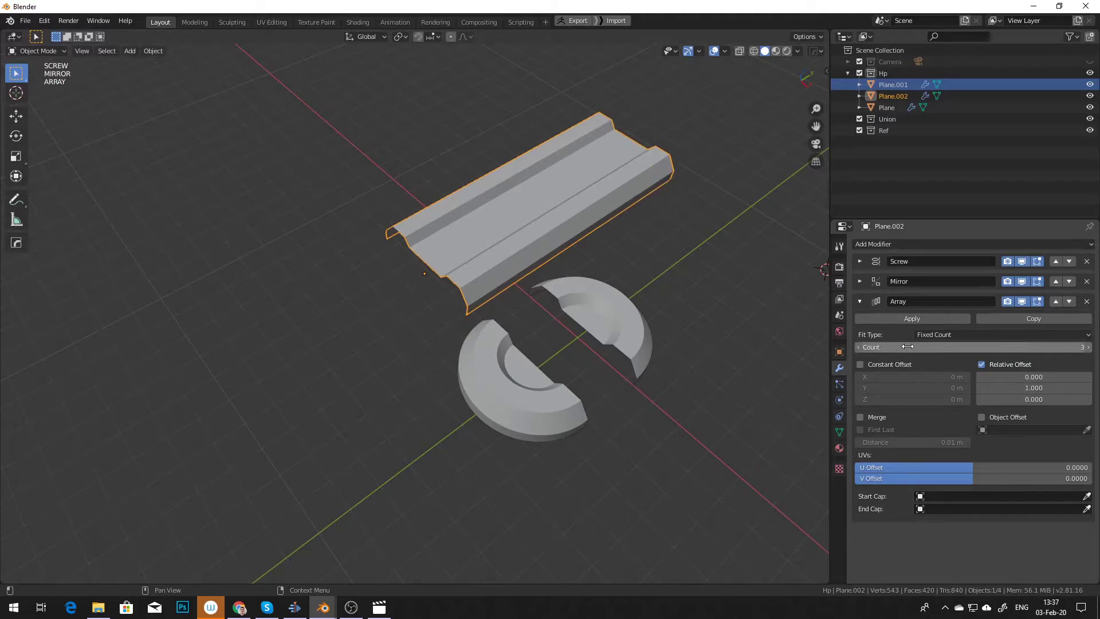
left_click(1082, 348)
key("Return")
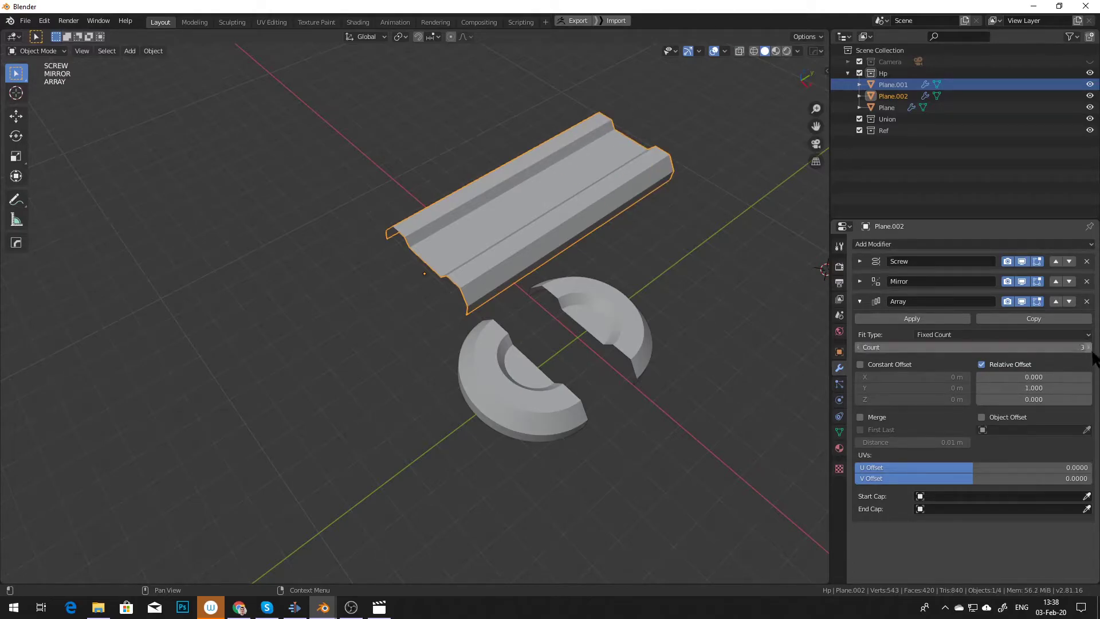
left_click(1089, 348)
left_click(1088, 347)
left_click(860, 348)
left_click(860, 348)
left_click(860, 348)
Assign the 180° half-cap as the Array's end cap and the -180° half-cap as its start cap
middle_click_drag(633, 353, 650, 356)
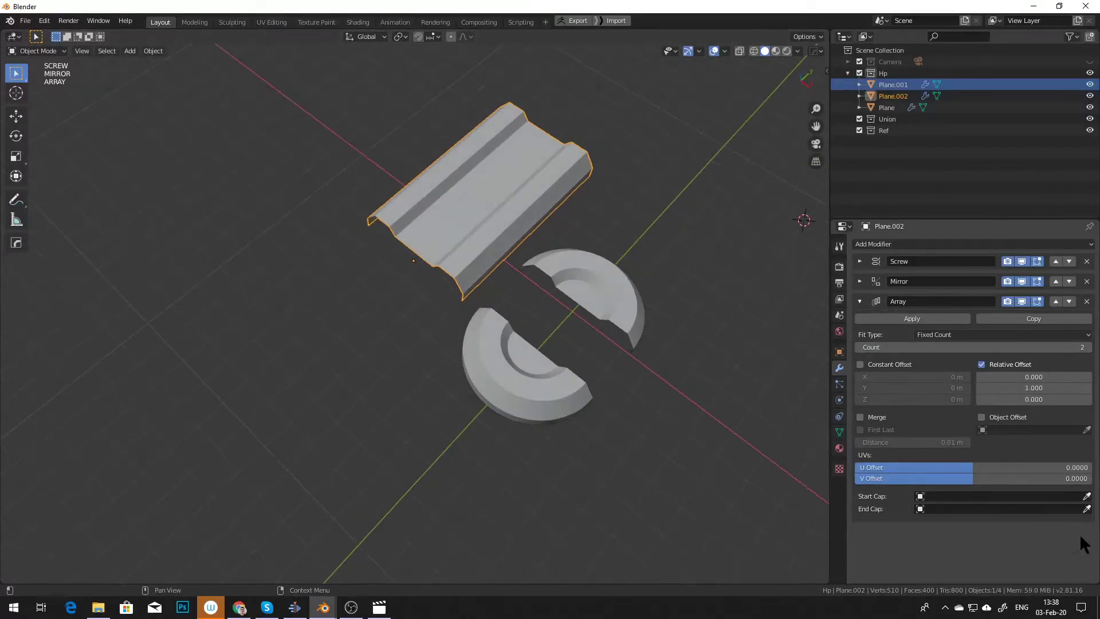
left_click(1087, 509)
left_click(614, 308)
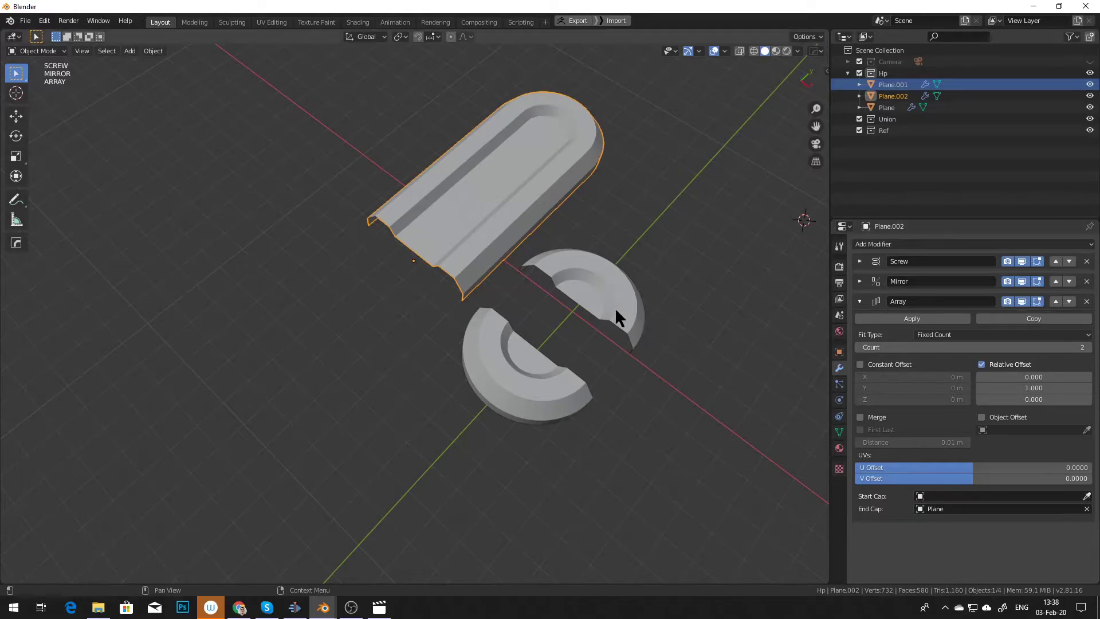
left_click(1086, 497)
left_click(539, 371)
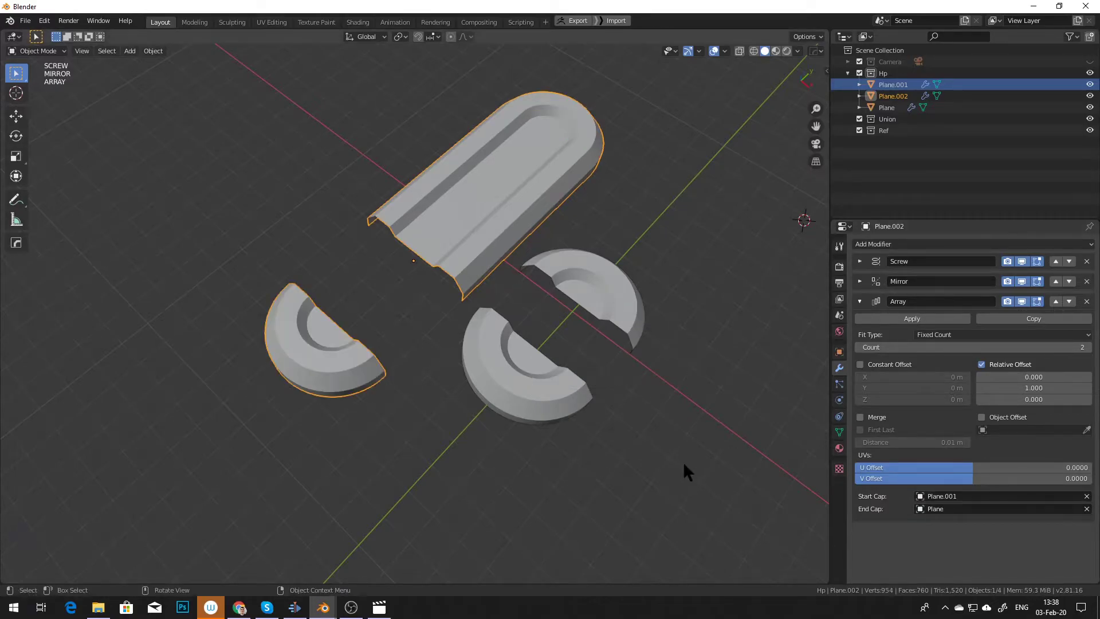
Collapse the Screw modifier of the -180° half-cap and add a Displace modifier to that half-cap
middle_click_drag(671, 452, 446, 329)
left_click(539, 399)
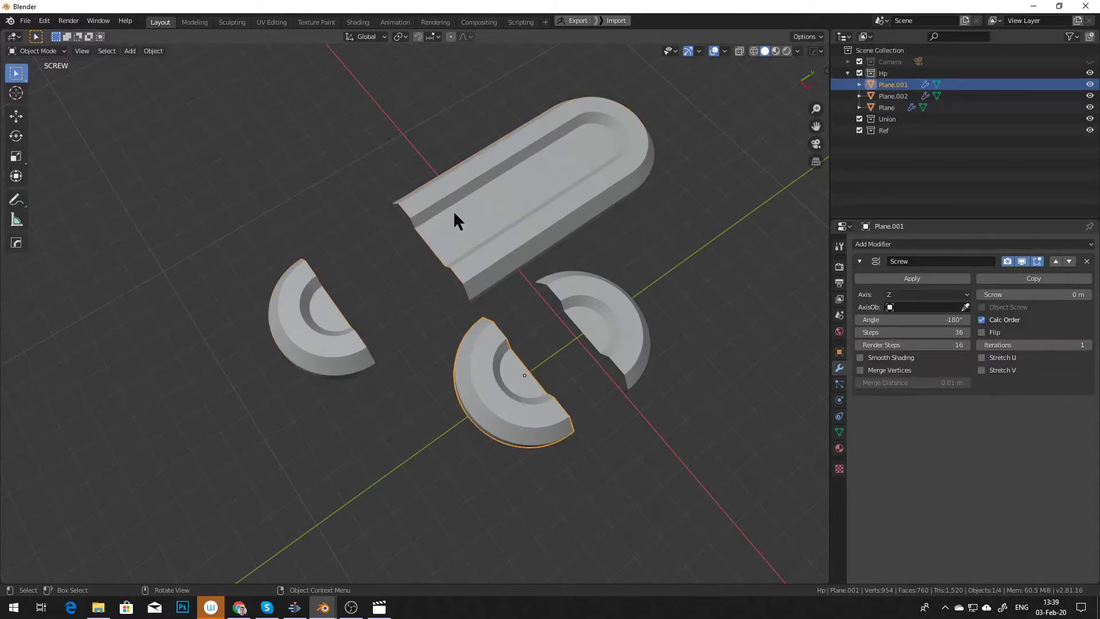
left_click(518, 251)
left_click(534, 396)
left_click(859, 261)
left_click(889, 244)
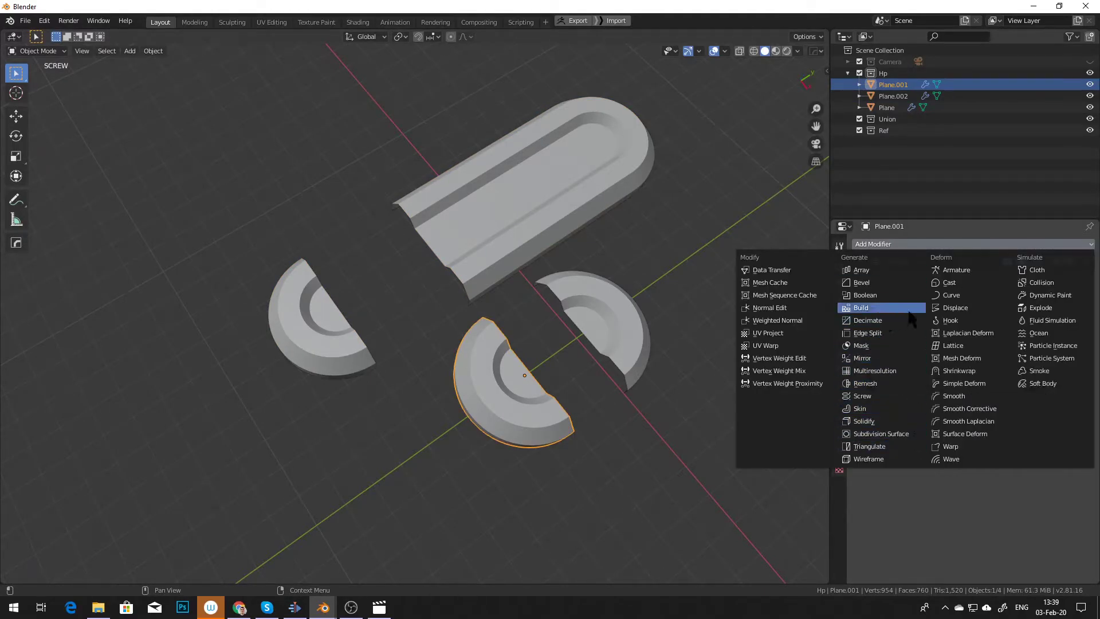
left_click(955, 308)
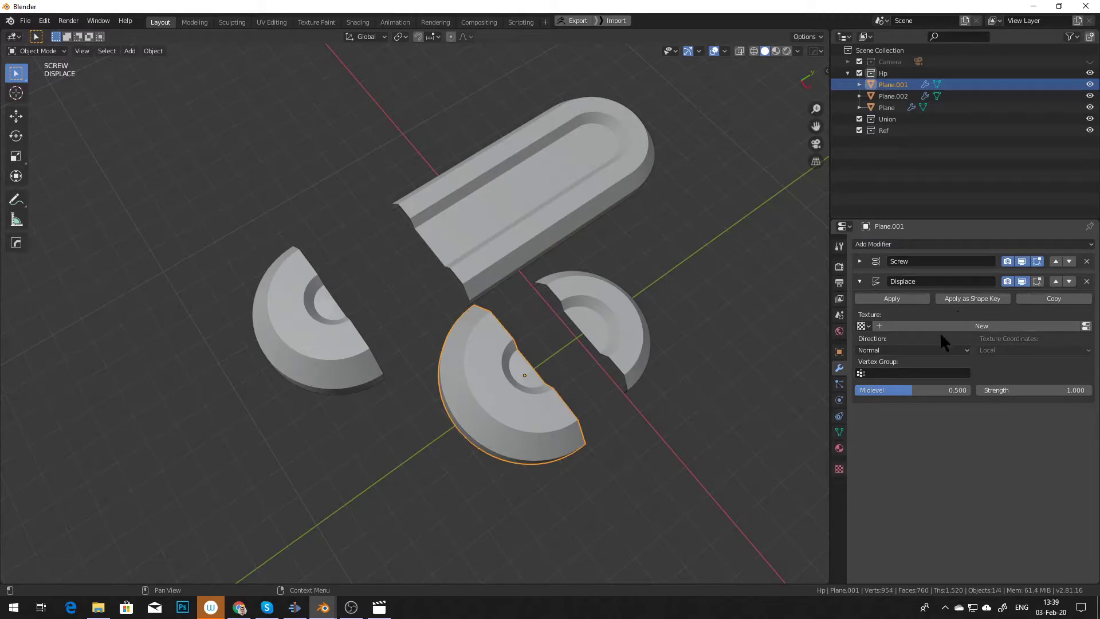
Set the Displace direction to Y and its strength to 7.4 so the start cap meets the array's open end
left_click(921, 351)
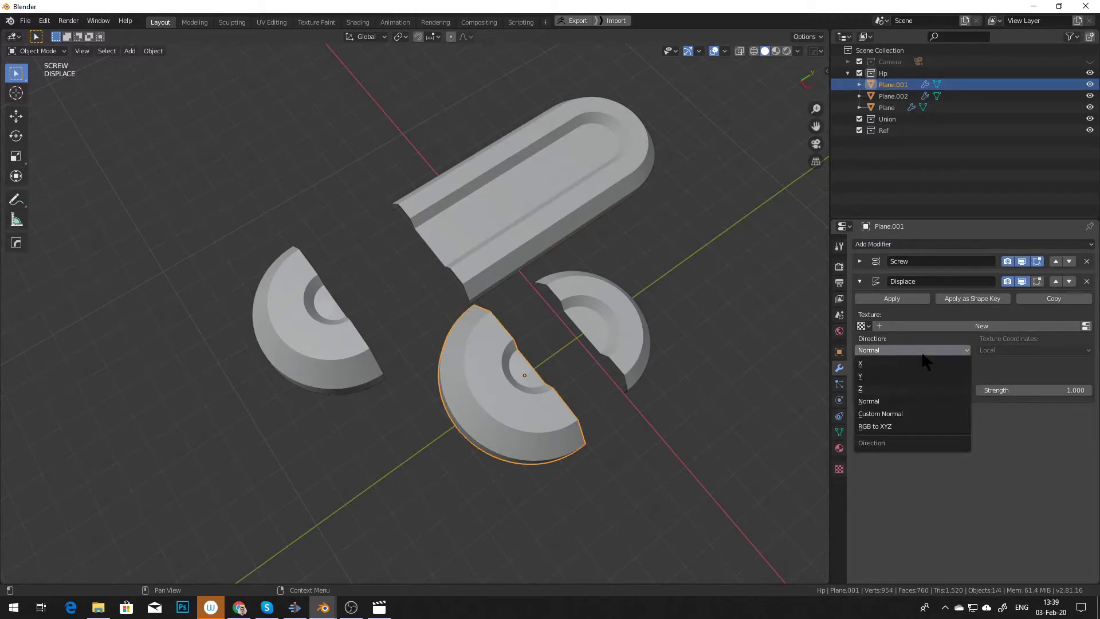
left_click(888, 376)
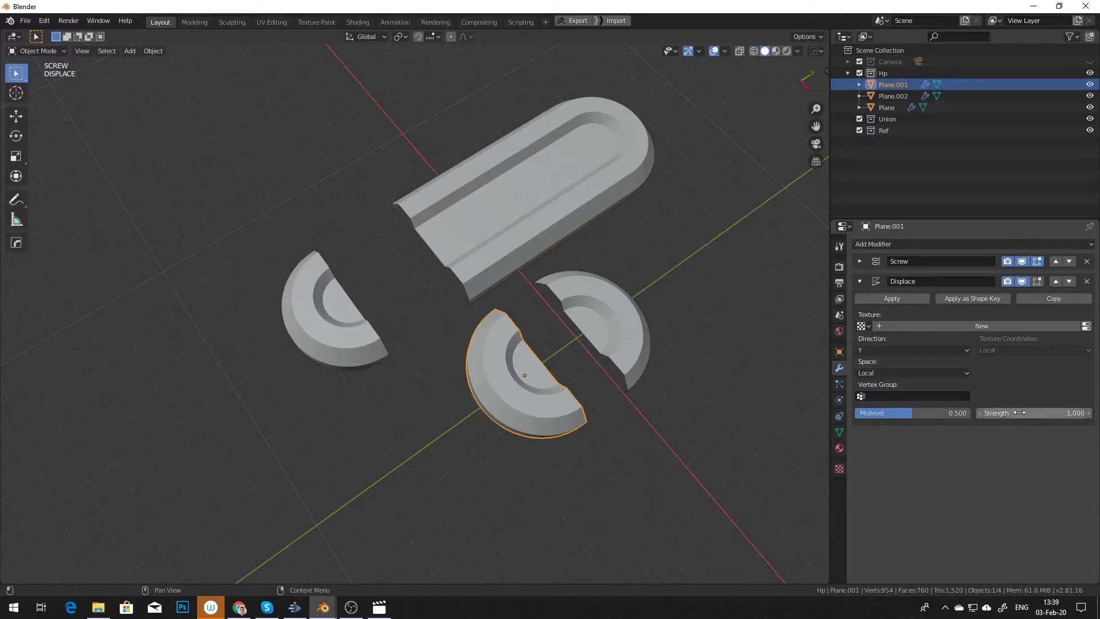
left_click_drag(1000, 412, 1091, 413)
middle_click_drag(734, 326, 655, 247)
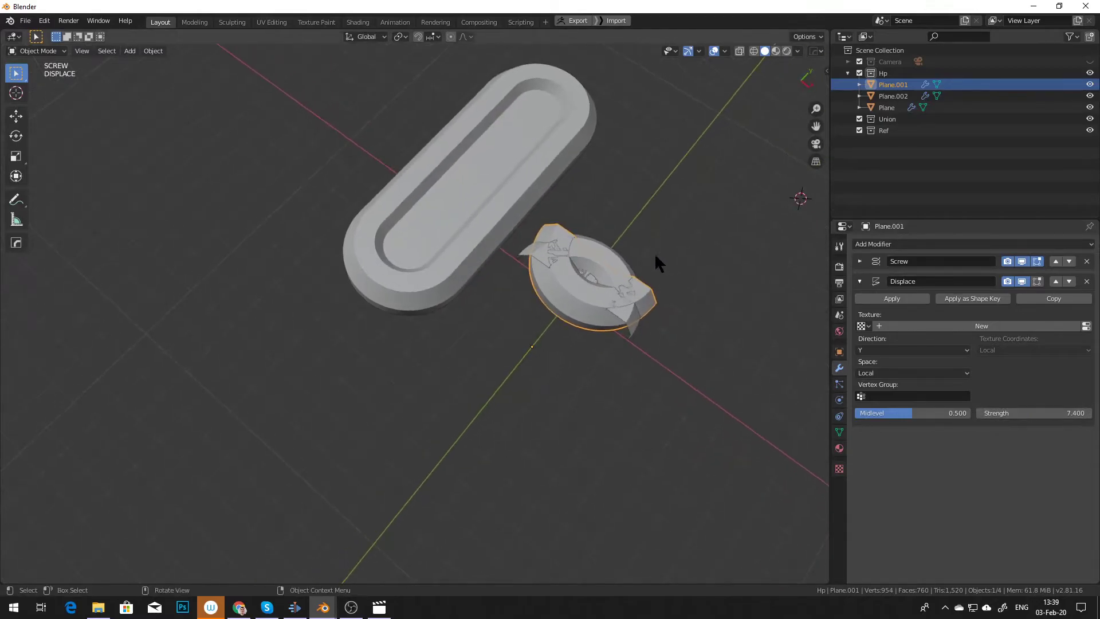
Move the -180° half-cap along negative Y clear of the other half and select the capped array
key("g")
key("y")
left_click(480, 208)
left_click(481, 208)
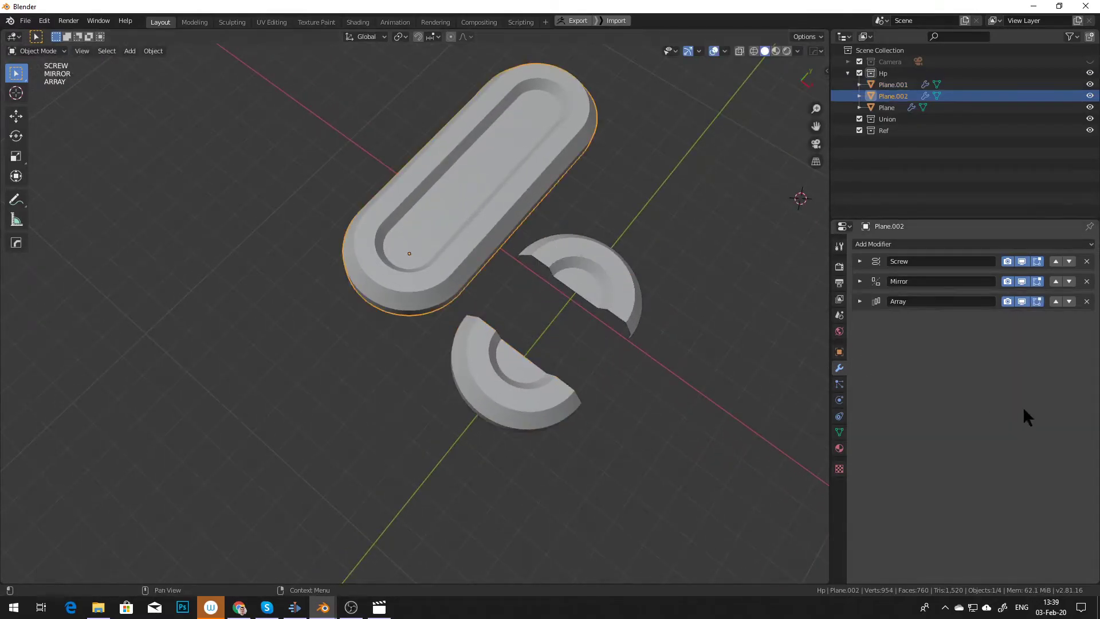
Enable Merge in the capped array's Array modifier and set its Screw offset to 4.9 m
left_click(860, 301)
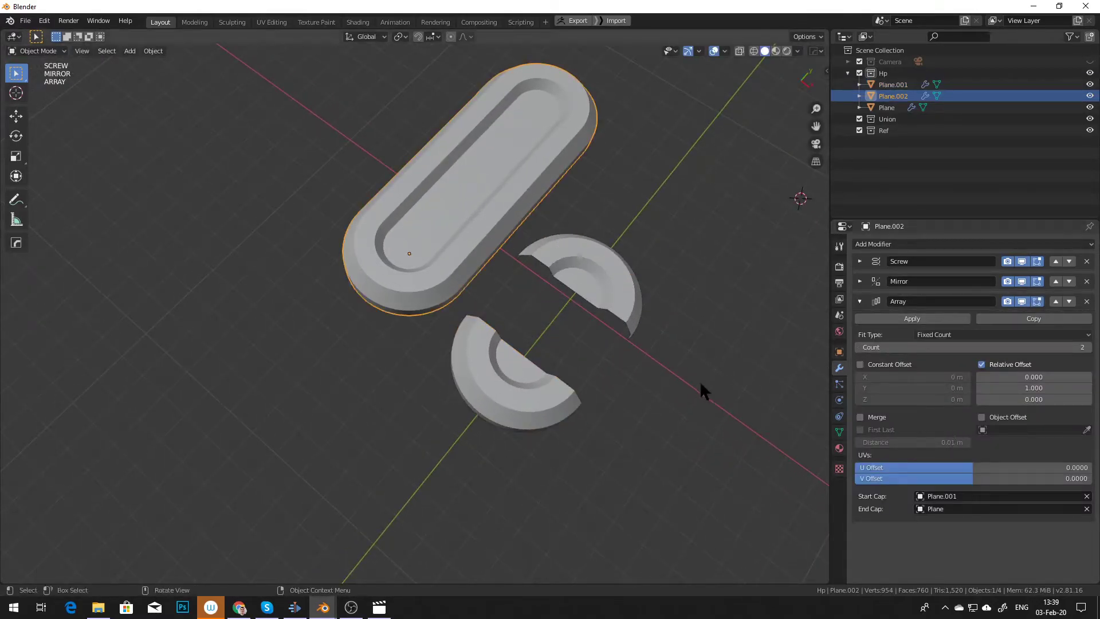
left_click(877, 417)
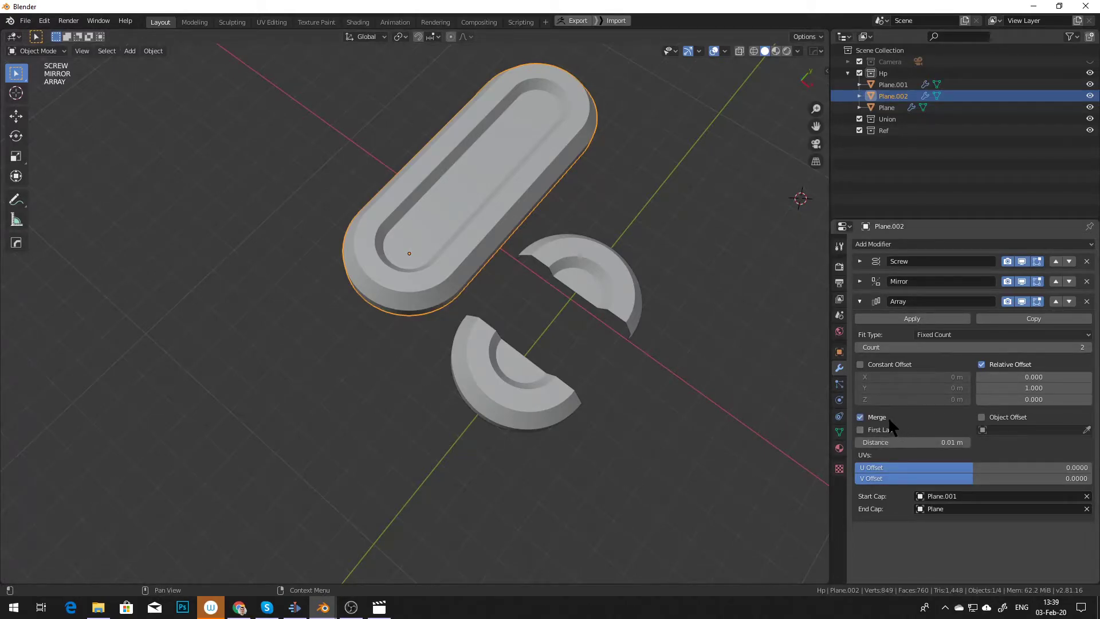
left_click(860, 301)
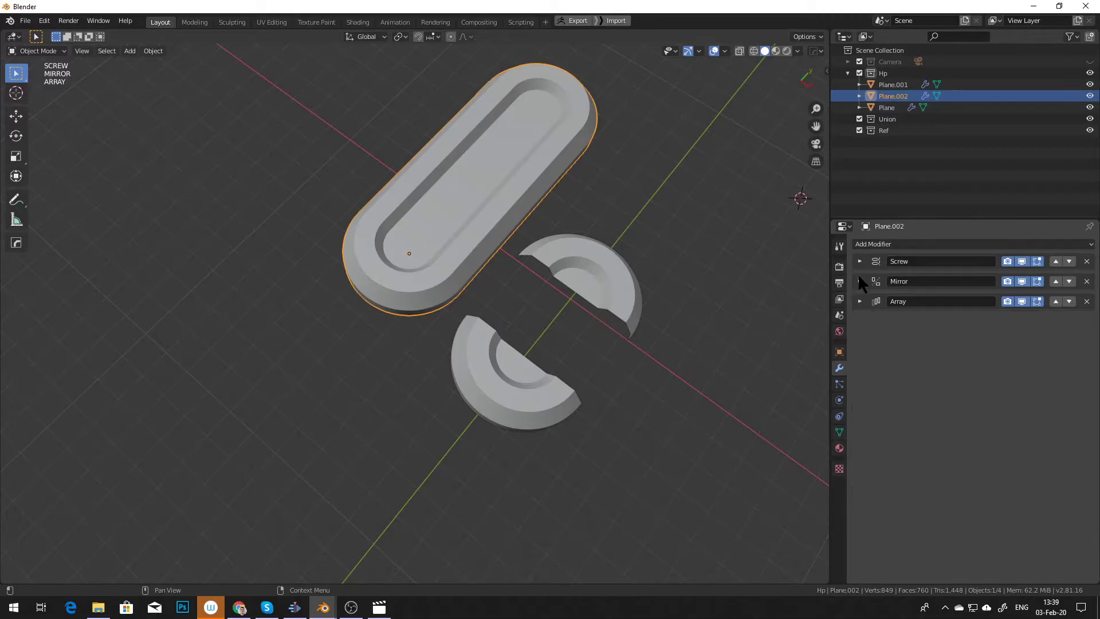
left_click(859, 262)
left_click_drag(1008, 297, 1032, 296)
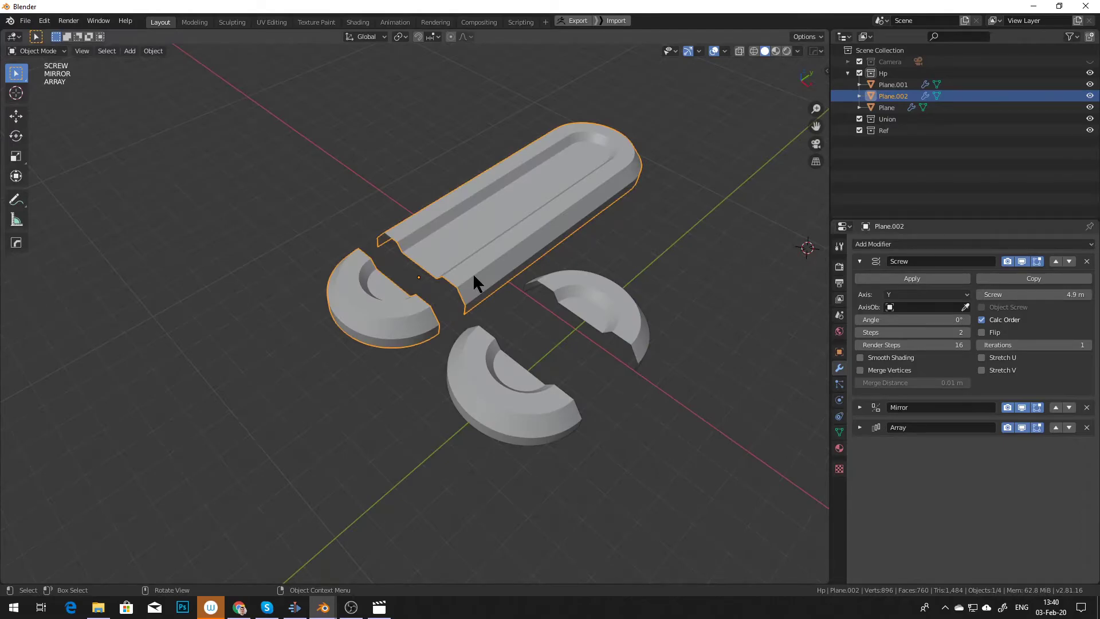
middle_click_drag(474, 272, 461, 298)
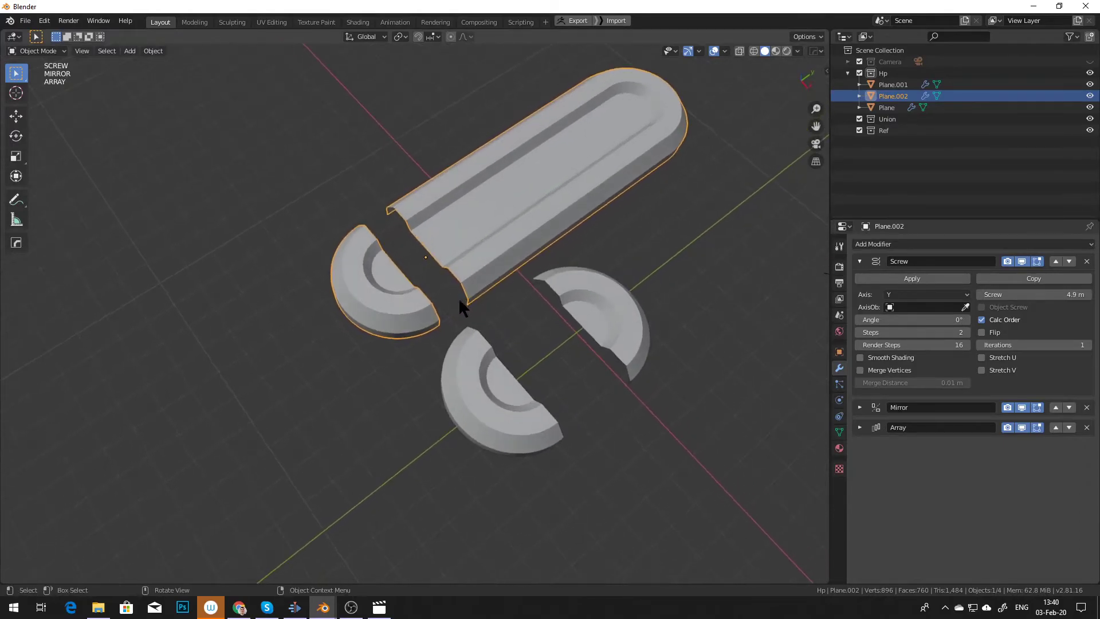
Copy the array's Screw offset as a new driver and paste it onto the start cap's Displace strength
right_click(1031, 295)
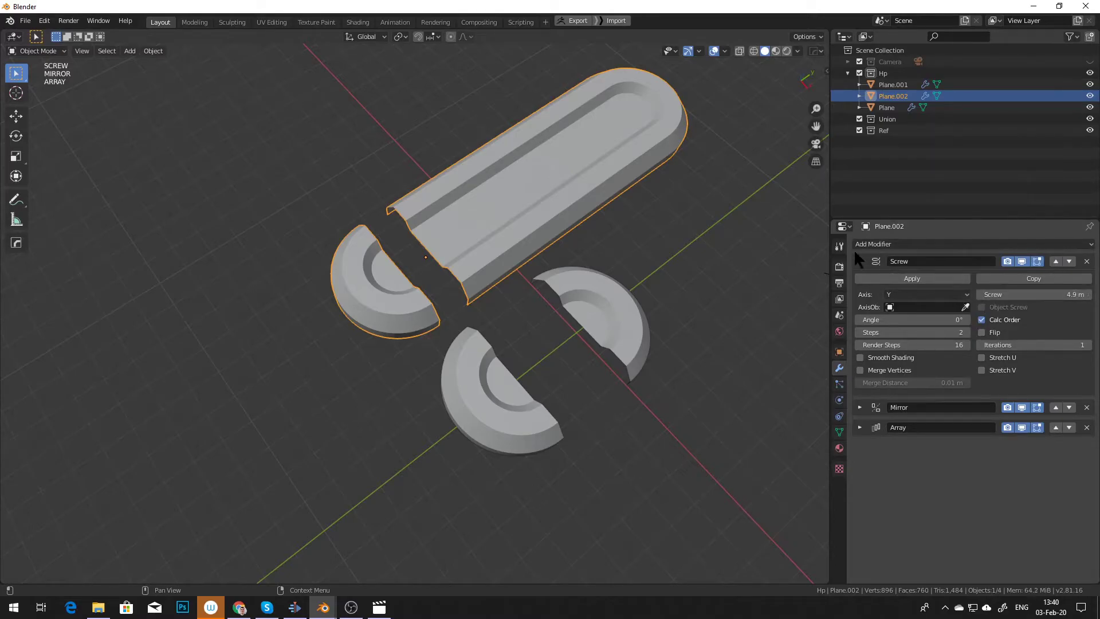
left_click(862, 261)
left_click(550, 424)
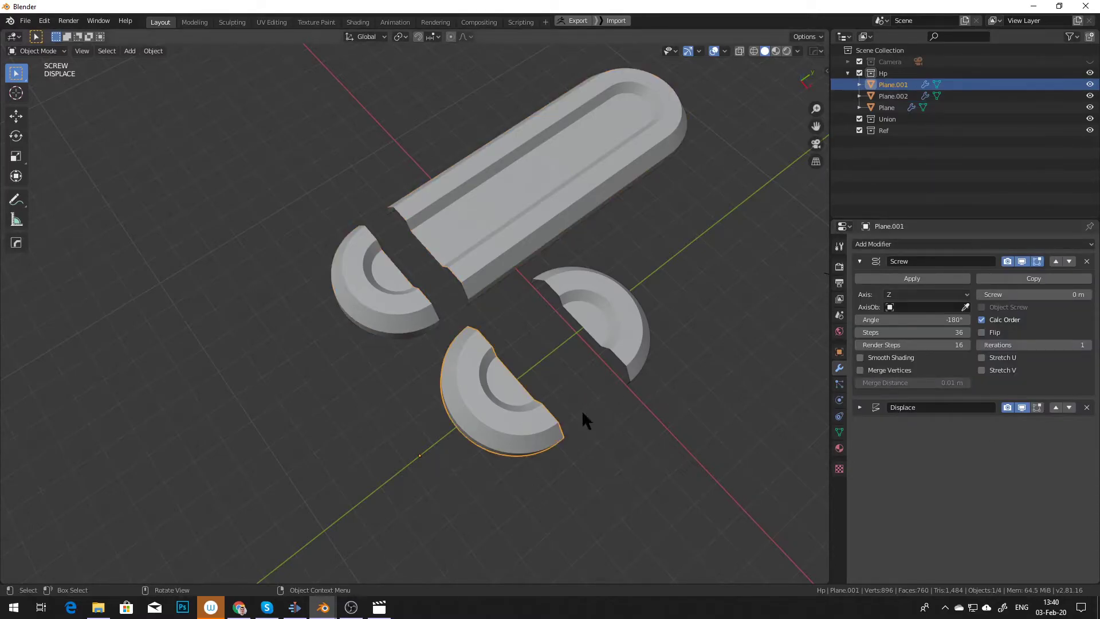
left_click(859, 408)
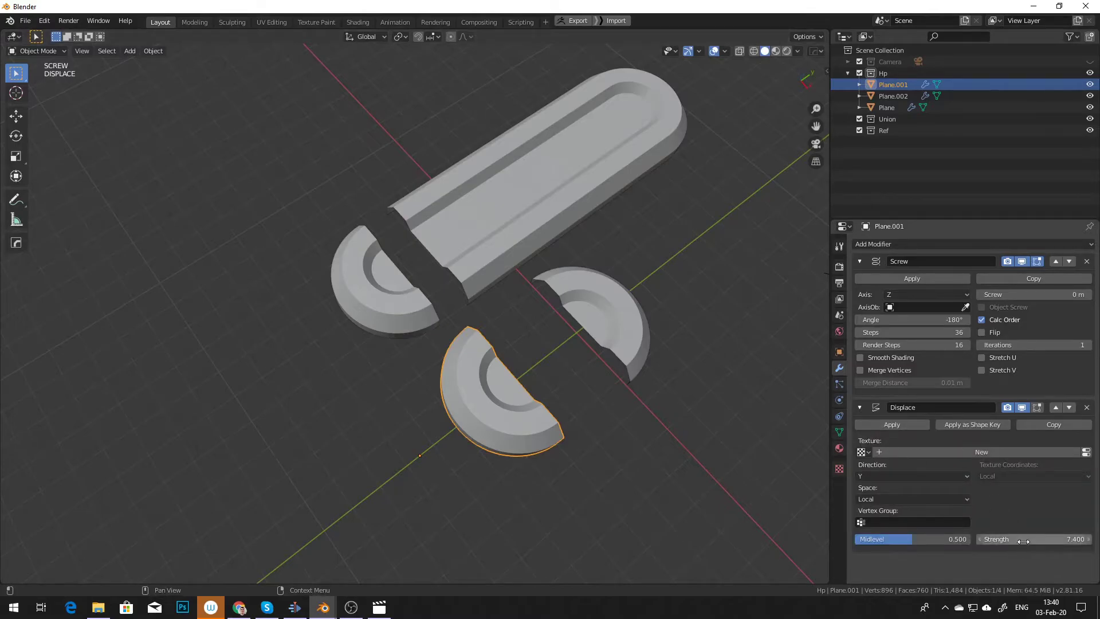
right_click(996, 539)
left_click(966, 445)
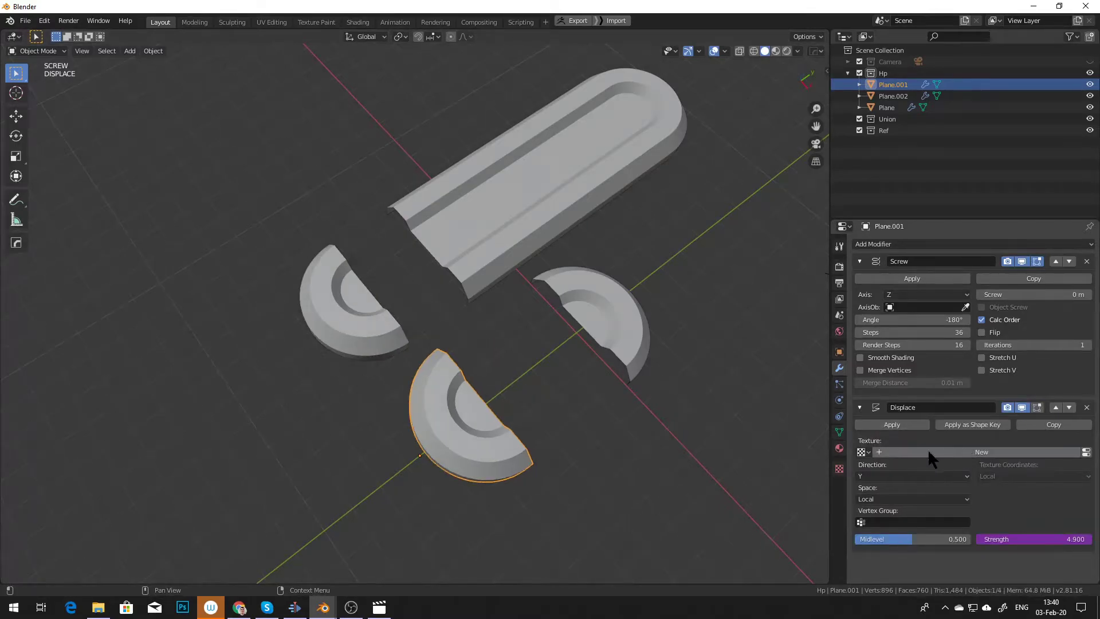
Change the Displace strength driver to a Scripted Expression that doubles screw_offset
middle_click_drag(825, 505, 699, 436)
right_click(1043, 539)
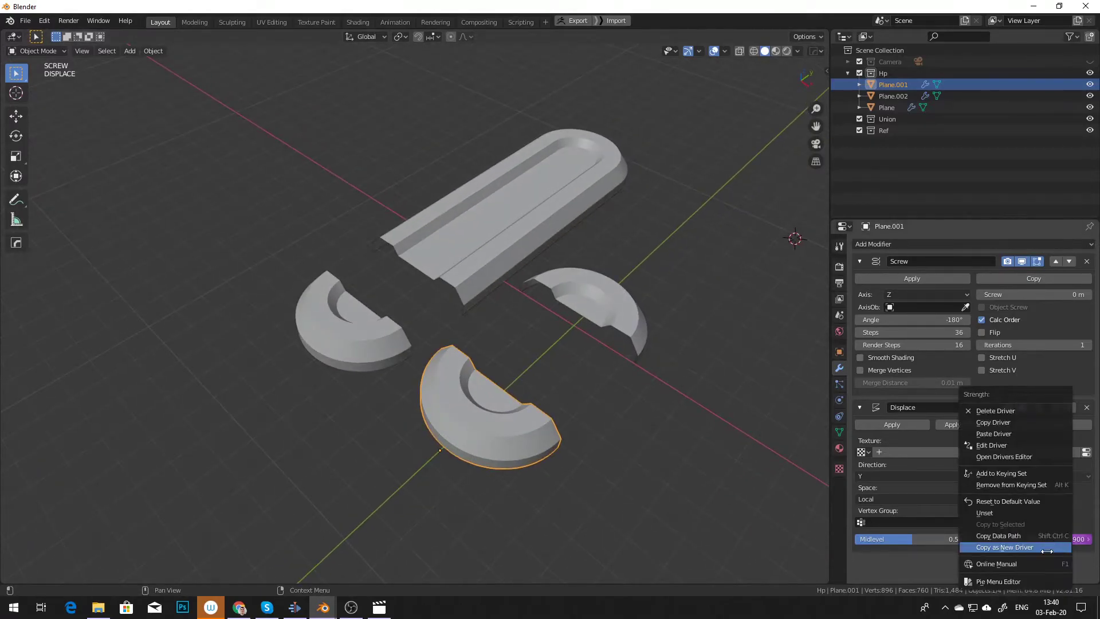
left_click(1013, 447)
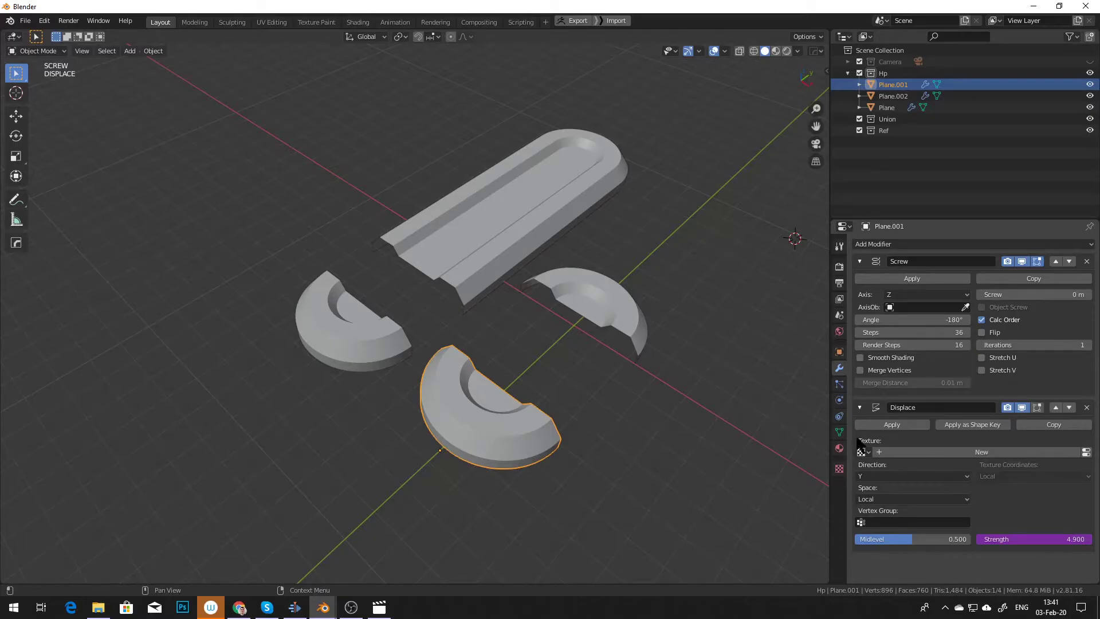
right_click(1011, 539)
left_click(959, 445)
left_click(968, 413)
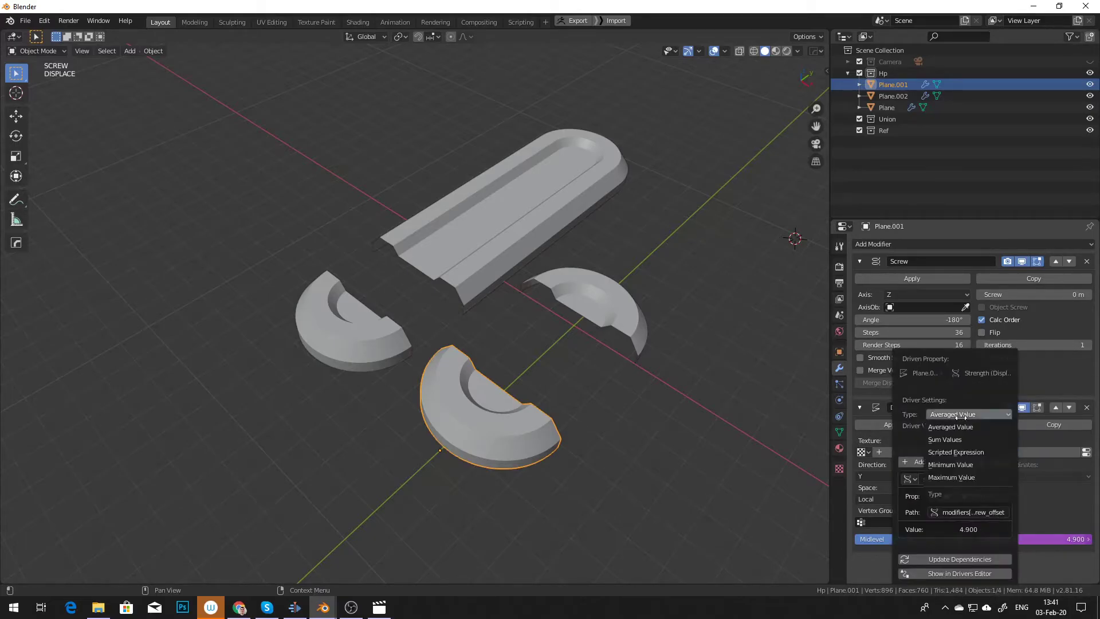
left_click(964, 452)
left_click(951, 427)
type("screw_offset")
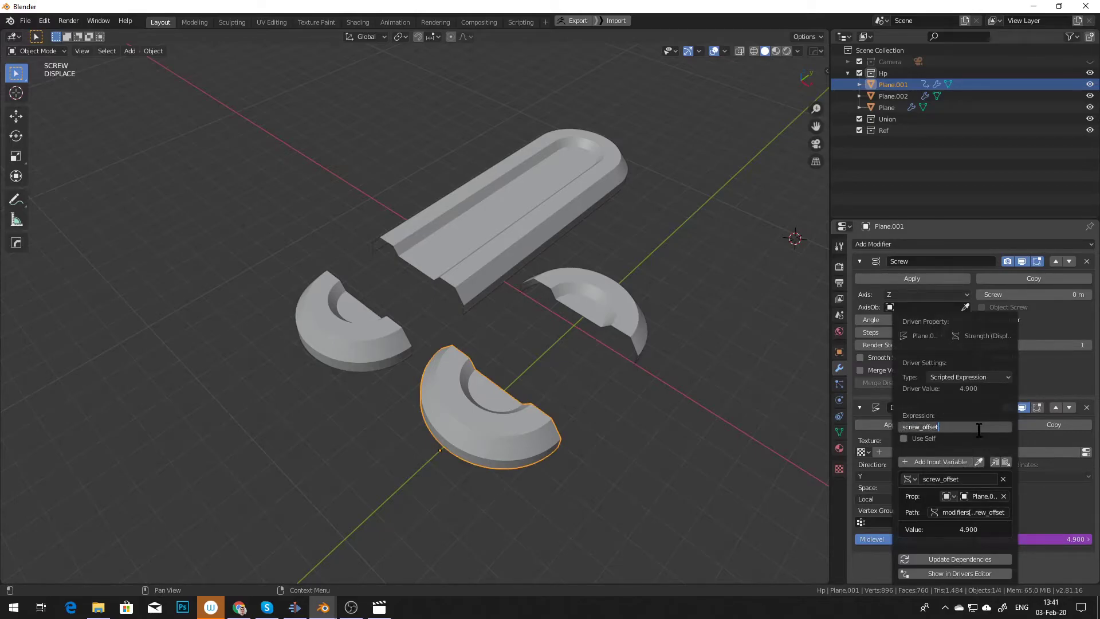
key("Return")
Set the capped array's Screw offset to 5.2 m to test the driven start cap
middle_click_drag(308, 204, 404, 250)
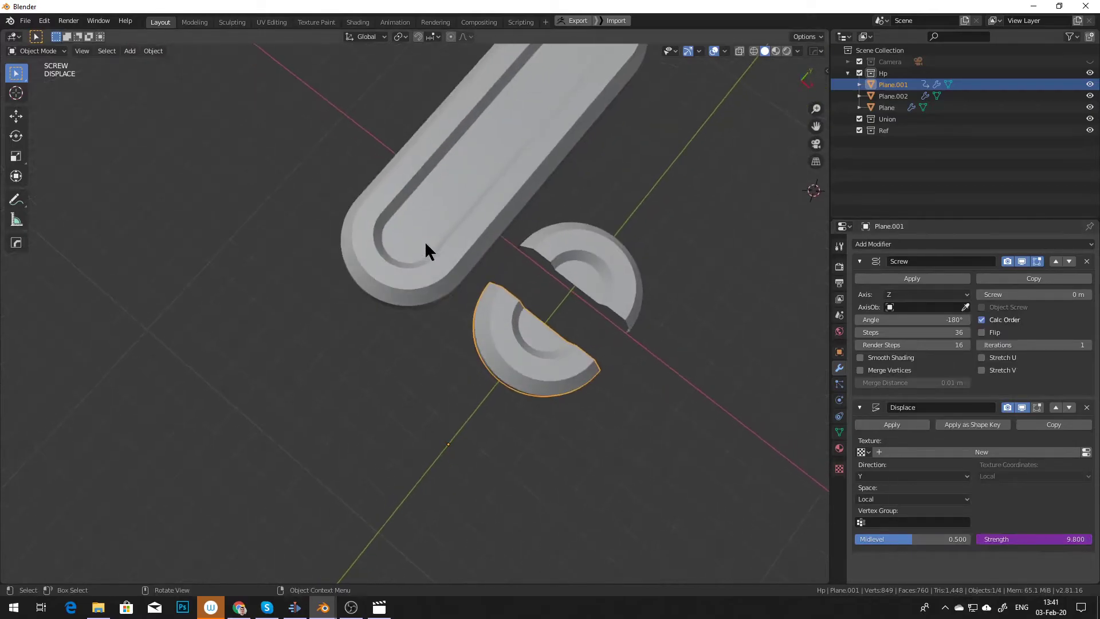
left_click(404, 250)
left_click(859, 261)
mouse_move(574, 315)
middle_mouse_down()
mouse_move(609, 314)
mouse_move(632, 229)
mouse_move(592, 320)
middle_mouse_up()
mouse_move(1034, 295)
left_mouse_down()
mouse_move(1077, 295)
mouse_move(1021, 295)
left_mouse_up()
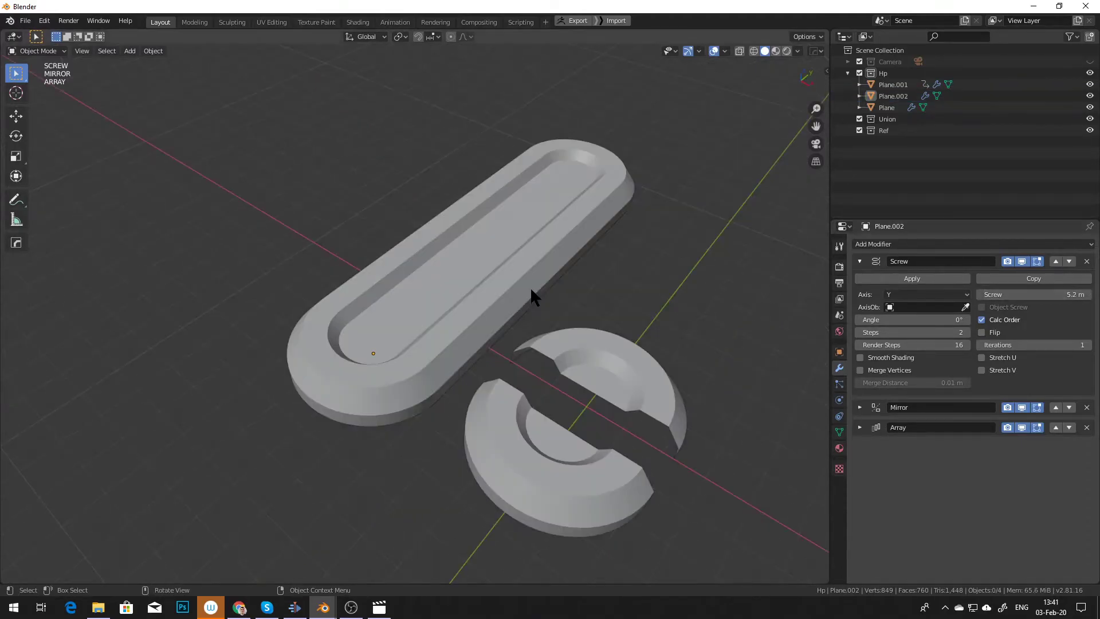
Add a Bevel modifier to the capped array, limited by Angle, with Clamp Overlap off and 3 segments
left_click(531, 291)
left_click(892, 244)
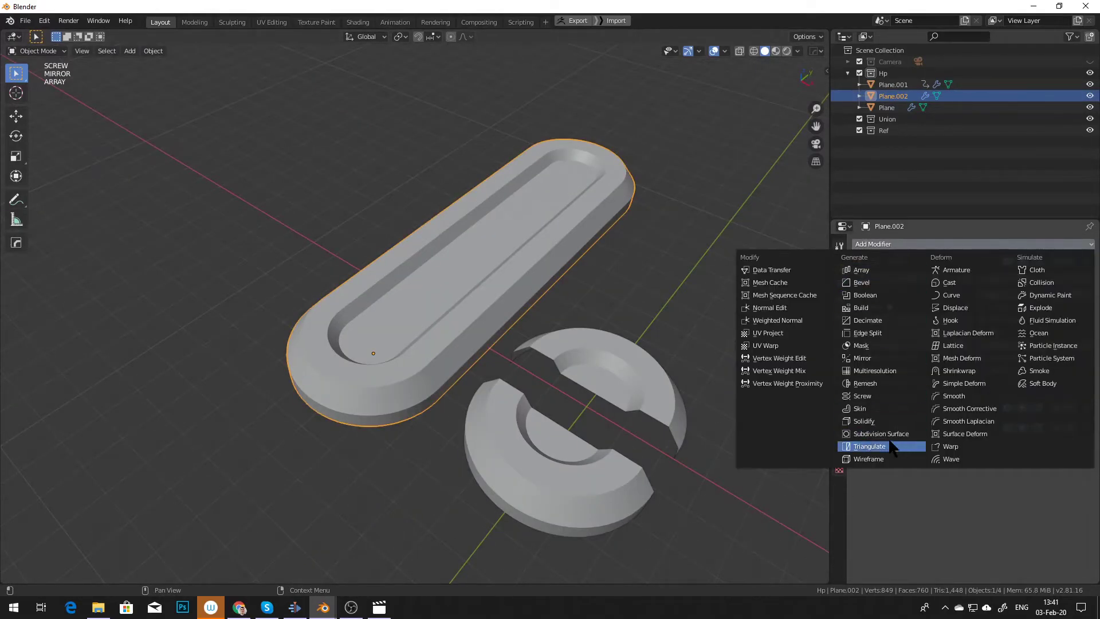
left_click(869, 281)
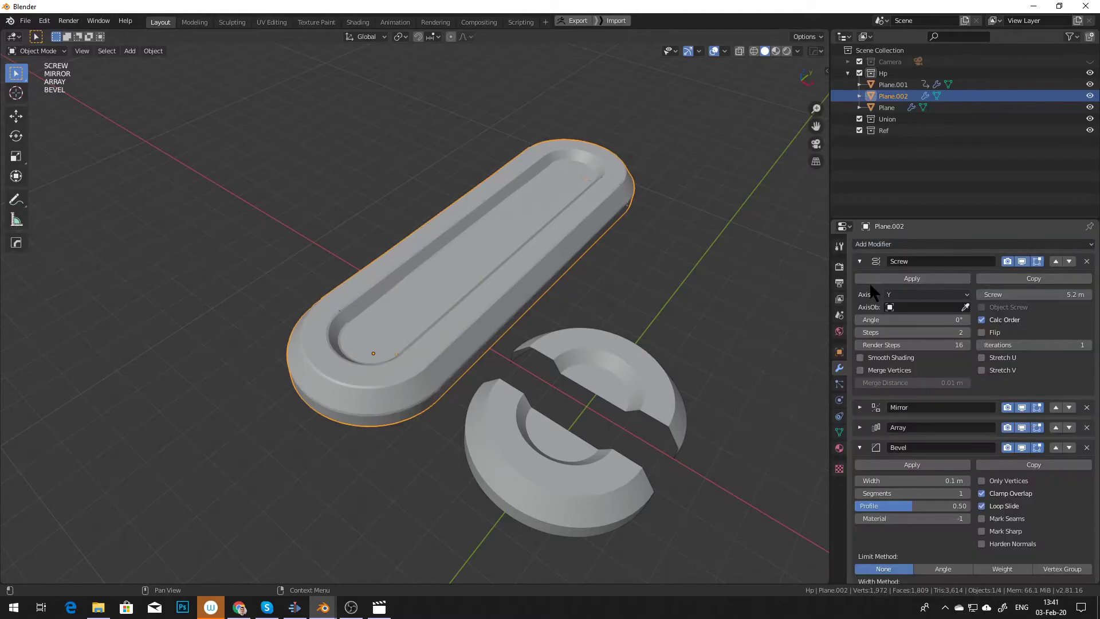
scroll(936, 496, "down", 2)
left_click(940, 522)
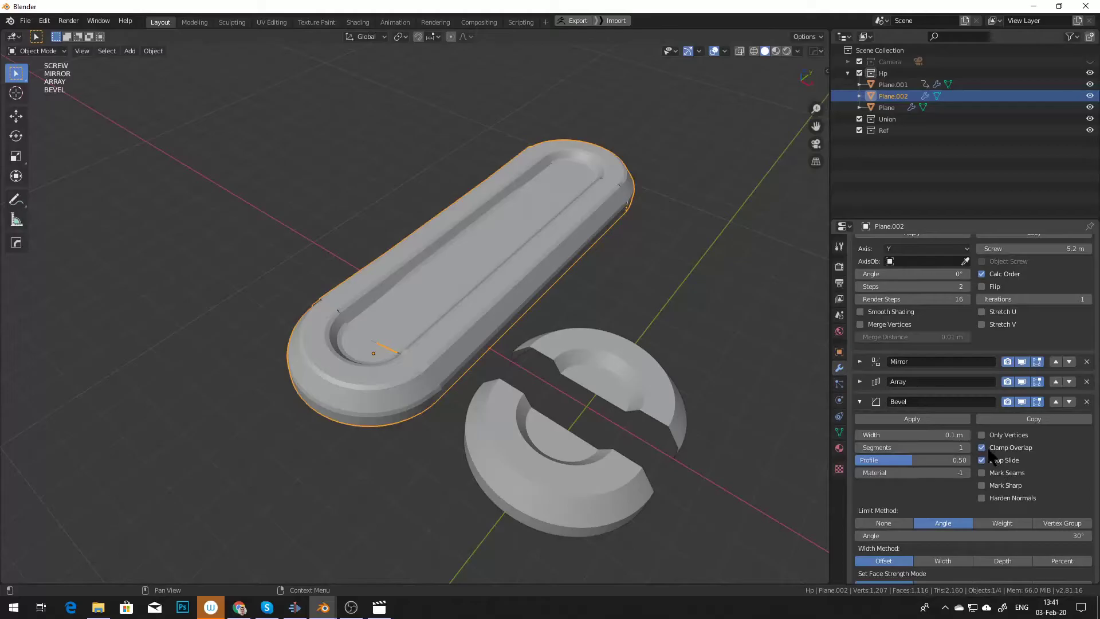
left_click(1022, 449)
left_click(966, 447)
left_click(966, 448)
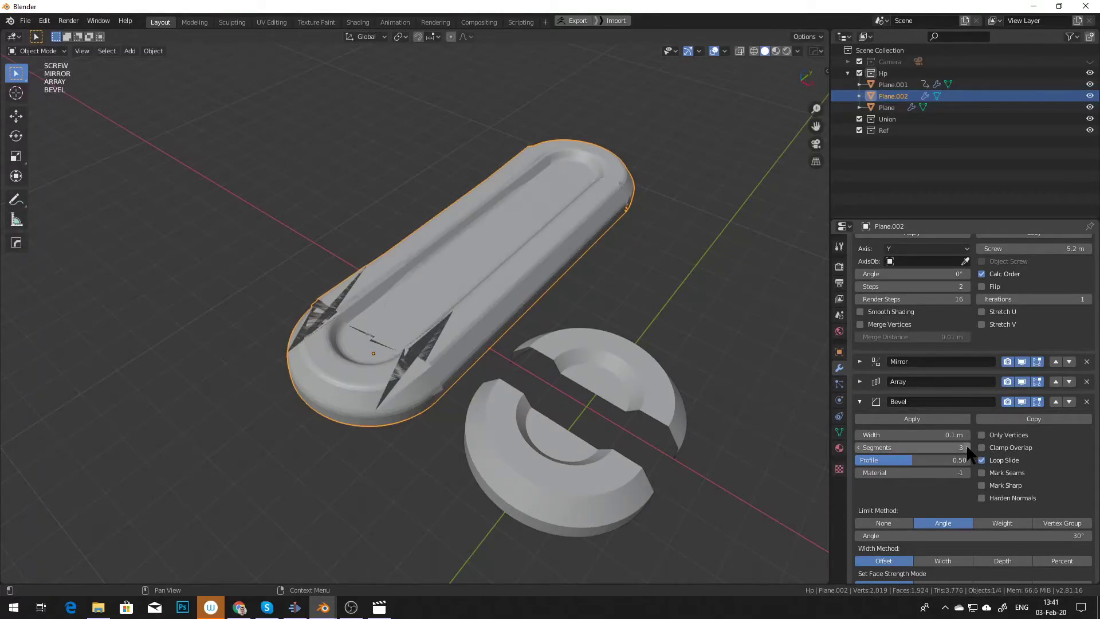
Enable Flip and Smooth Shading in the capped array's Screw modifier
middle_click_drag(705, 407, 438, 356)
scroll(433, 367, "up", 2)
mouse_move(464, 409)
middle_mouse_down()
mouse_move(461, 393)
mouse_move(493, 375)
middle_mouse_up()
key("z")
left_click(517, 246)
middle_click_drag(545, 333, 535, 374)
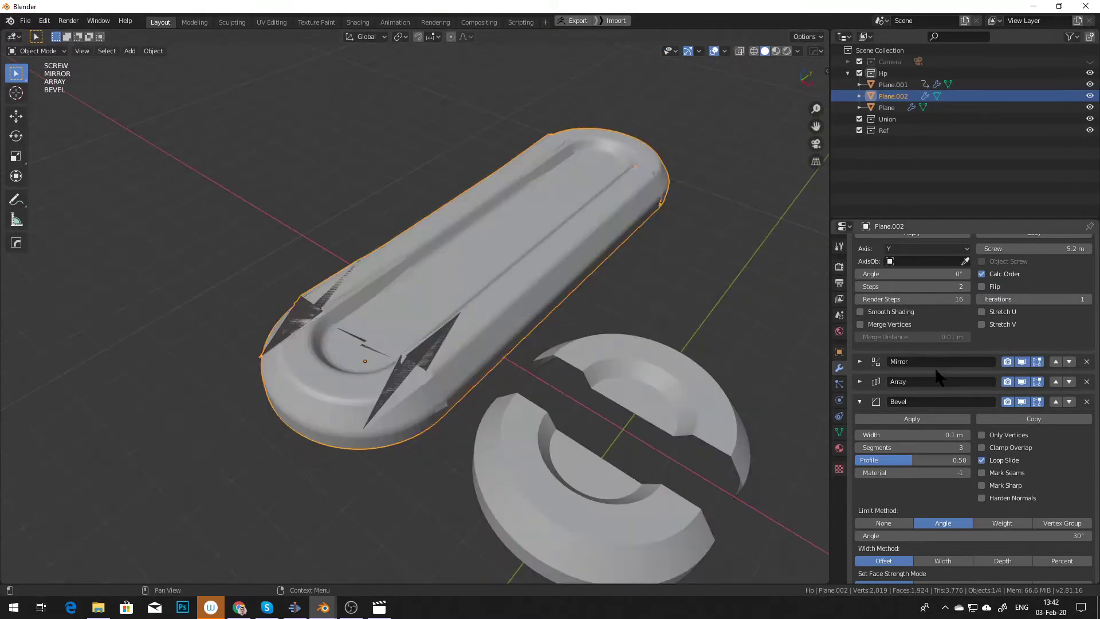
scroll(936, 369, "up", 1)
scroll(936, 369, "up", 1)
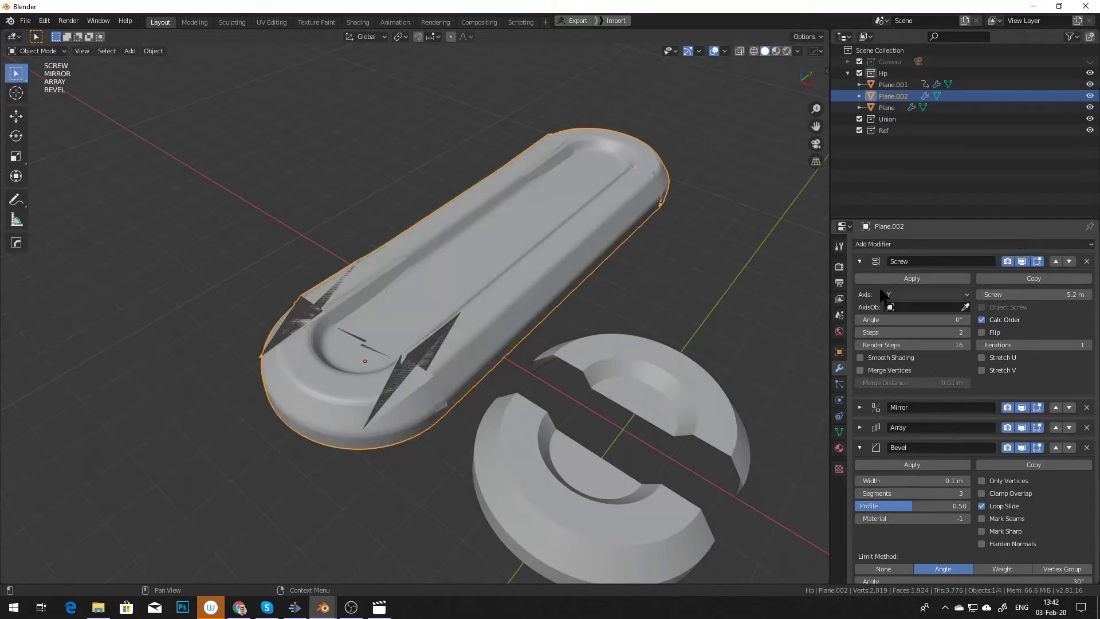
left_click(987, 335)
middle_click_drag(627, 333, 446, 349)
middle_click_drag(496, 378, 559, 401)
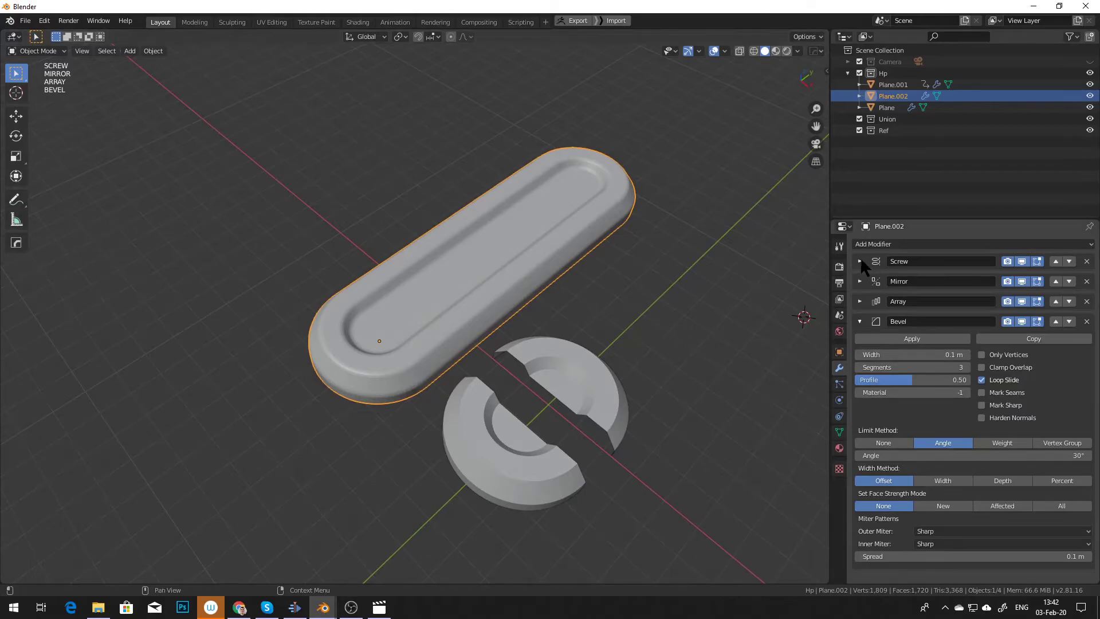
Enable Smooth Shading in the Screw modifiers of both half-caps
left_click(860, 261)
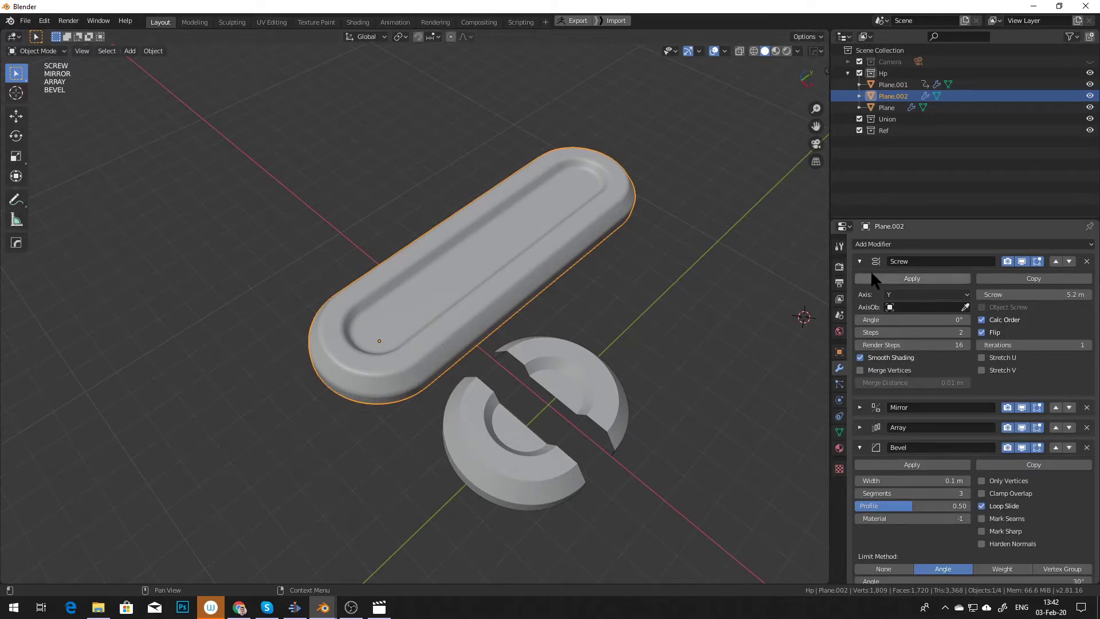
left_click(859, 261)
left_click(618, 382)
left_click(897, 356)
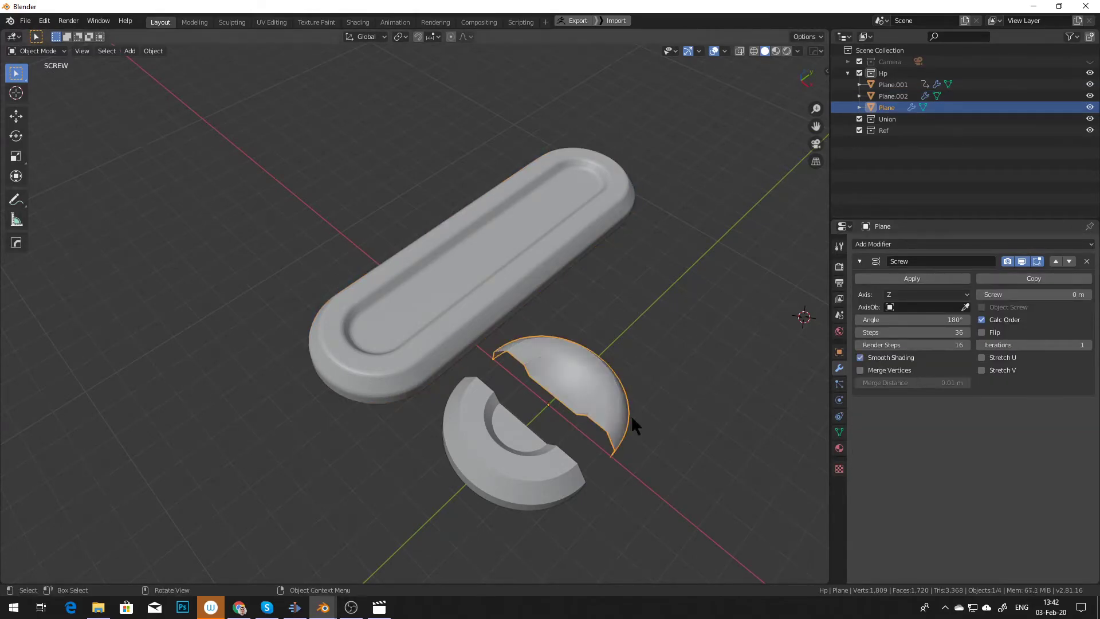
left_click(567, 470)
left_click(864, 358)
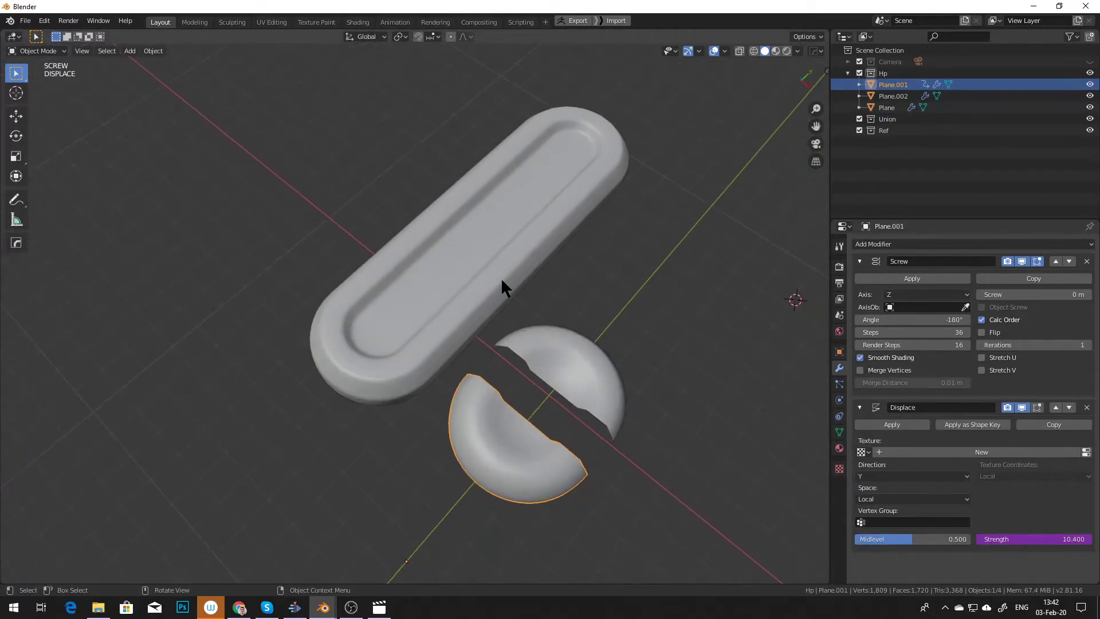
Add a Weighted Normal modifier to the capped array and enable Auto Smooth on its mesh
left_click(501, 281)
left_click(859, 321)
left_click(895, 245)
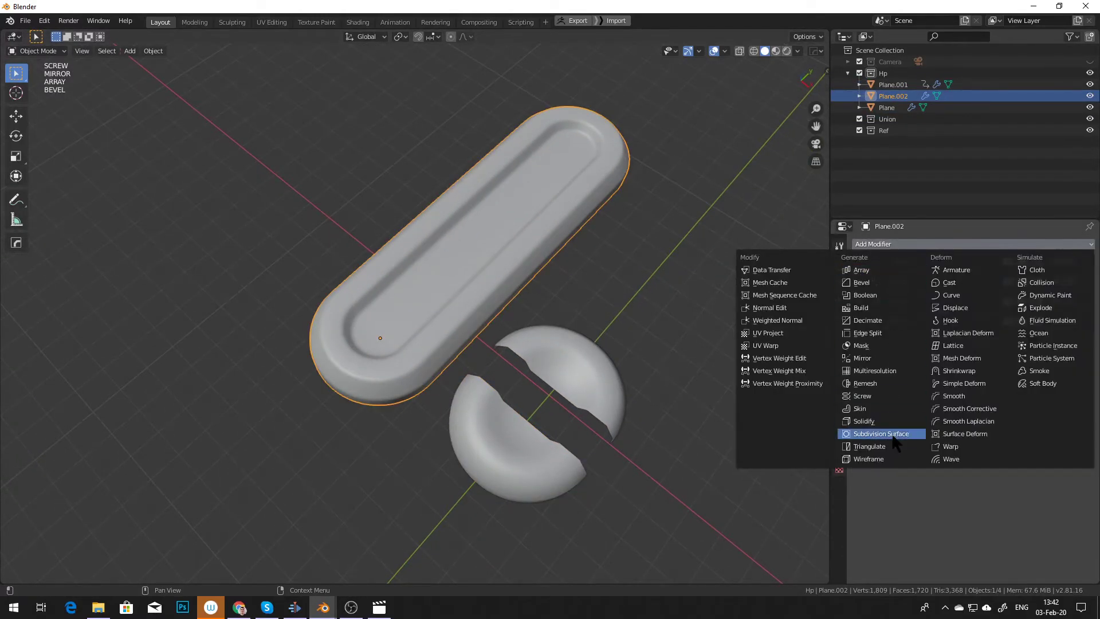
left_click(781, 322)
middle_click_drag(603, 333, 675, 344)
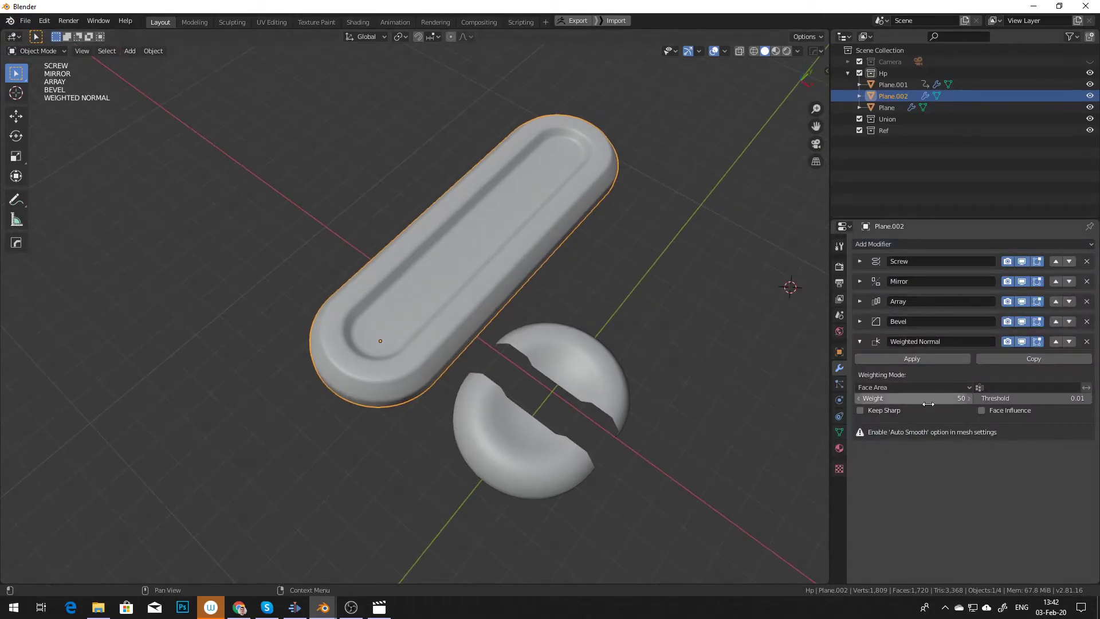
key("z")
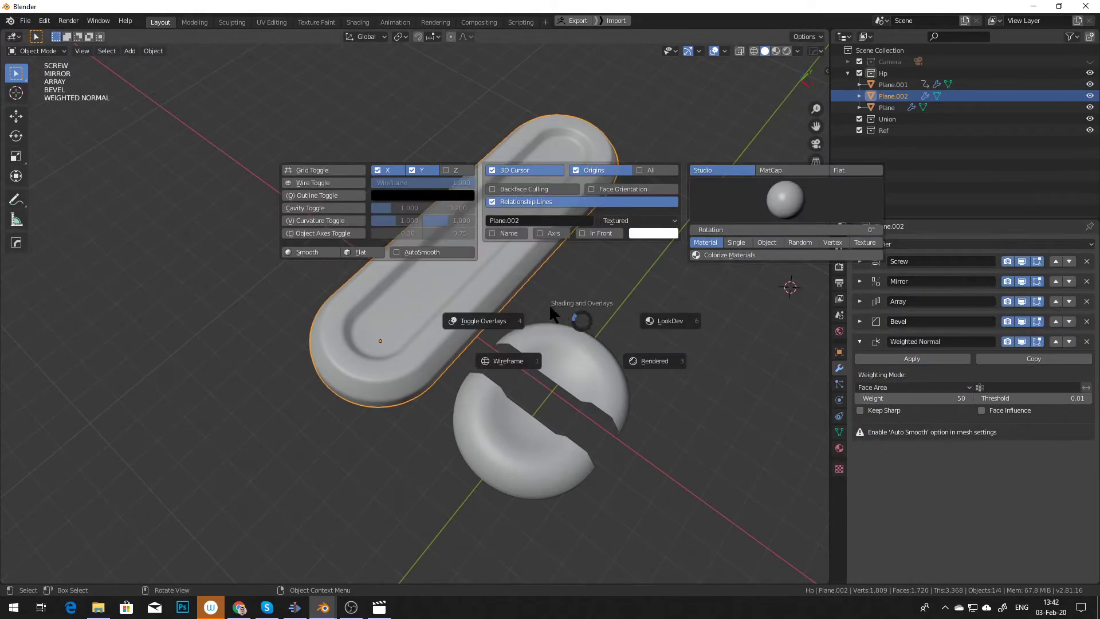
left_click(419, 252)
Enable Auto Smooth on both half-caps and deselect everything
middle_click_drag(534, 318, 504, 346)
left_click(509, 372)
left_click(596, 366)
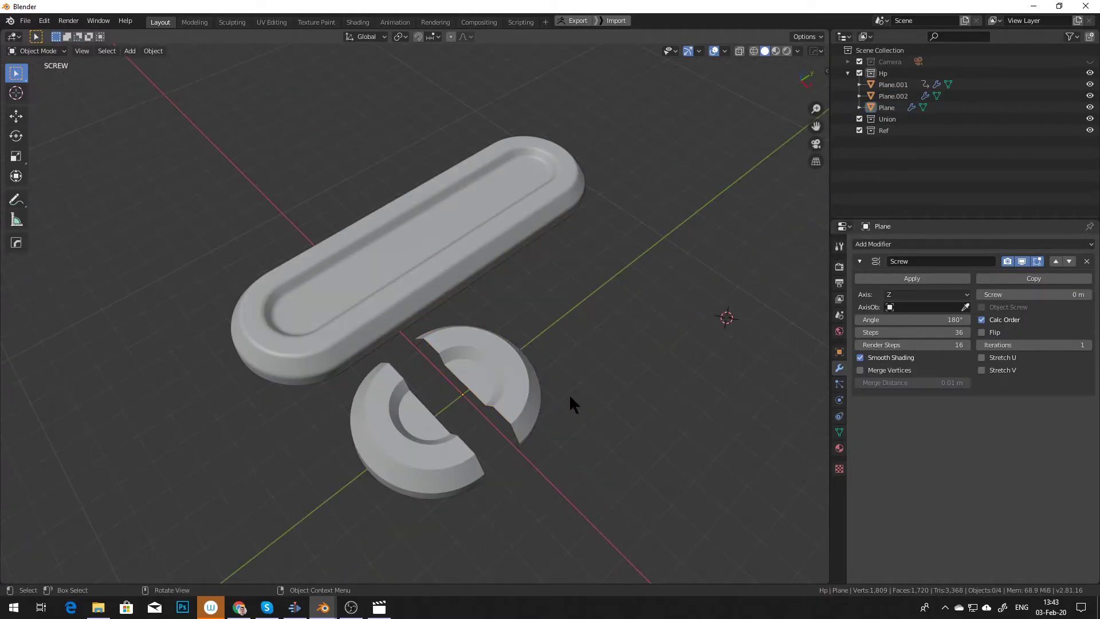
Set the 180° half-cap's Screw steps to 32 and select the capped array
left_click(497, 413)
left_click_drag(923, 333, 962, 333)
middle_click_drag(455, 327, 464, 334)
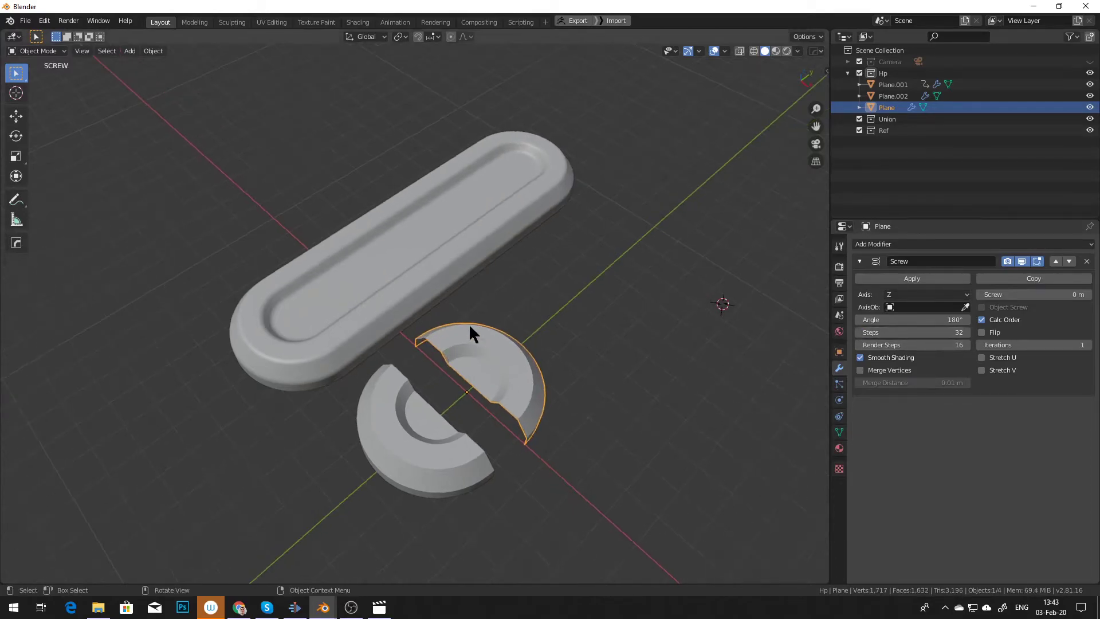
left_click(467, 258)
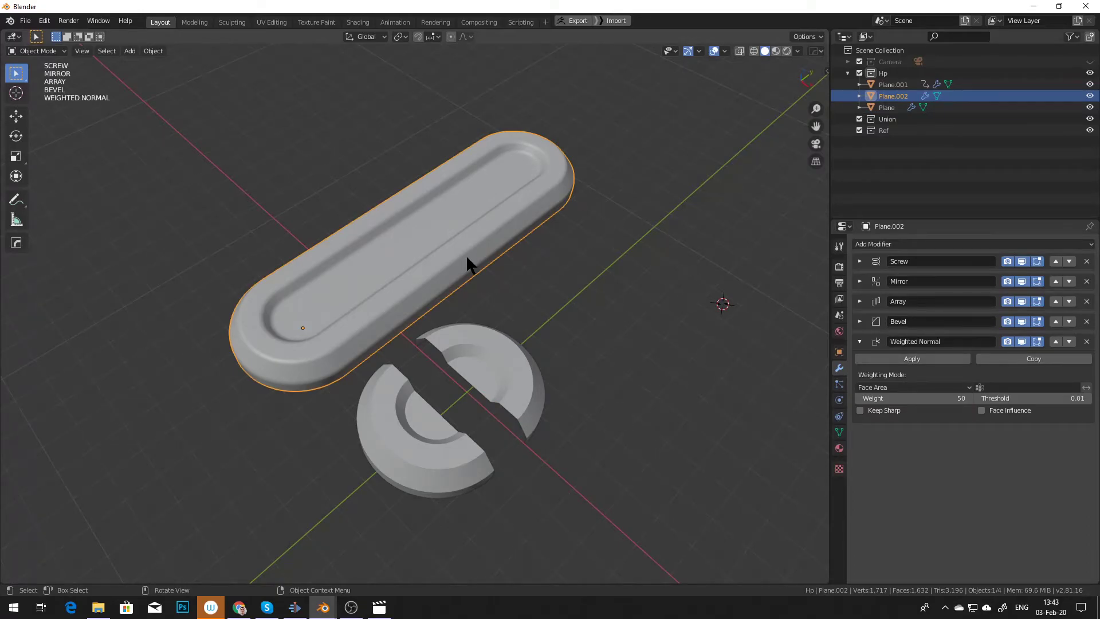
Hide the 180° half-cap's Screw modifier in the viewport and add a second Screw modifier to that half-cap
left_click(531, 408)
middle_click_drag(531, 408, 542, 391)
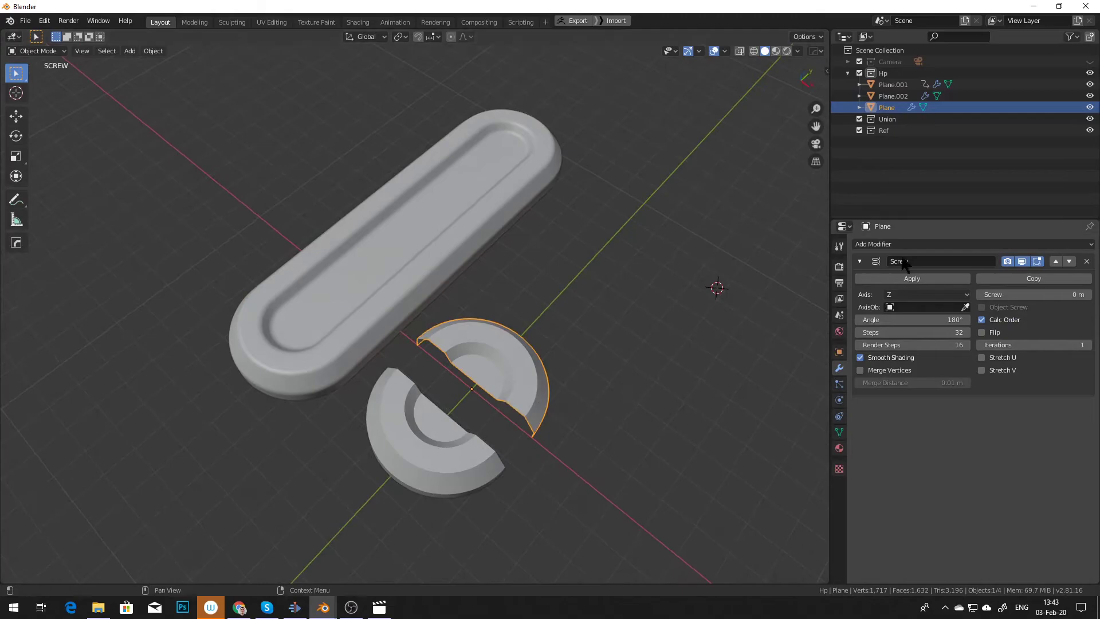
left_click(874, 264)
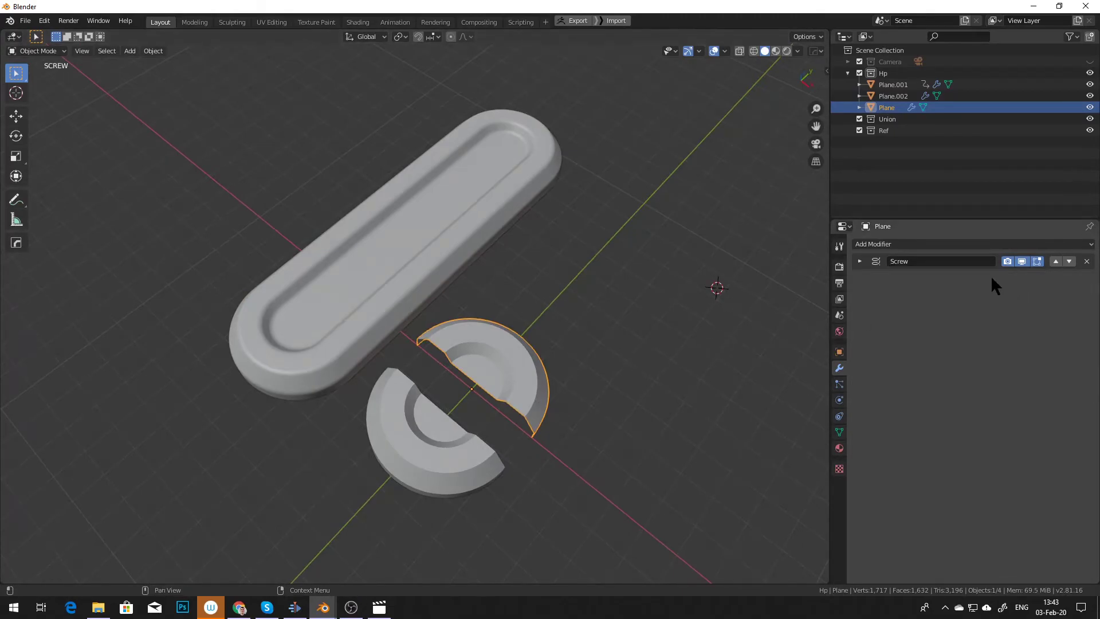
left_click(1022, 263)
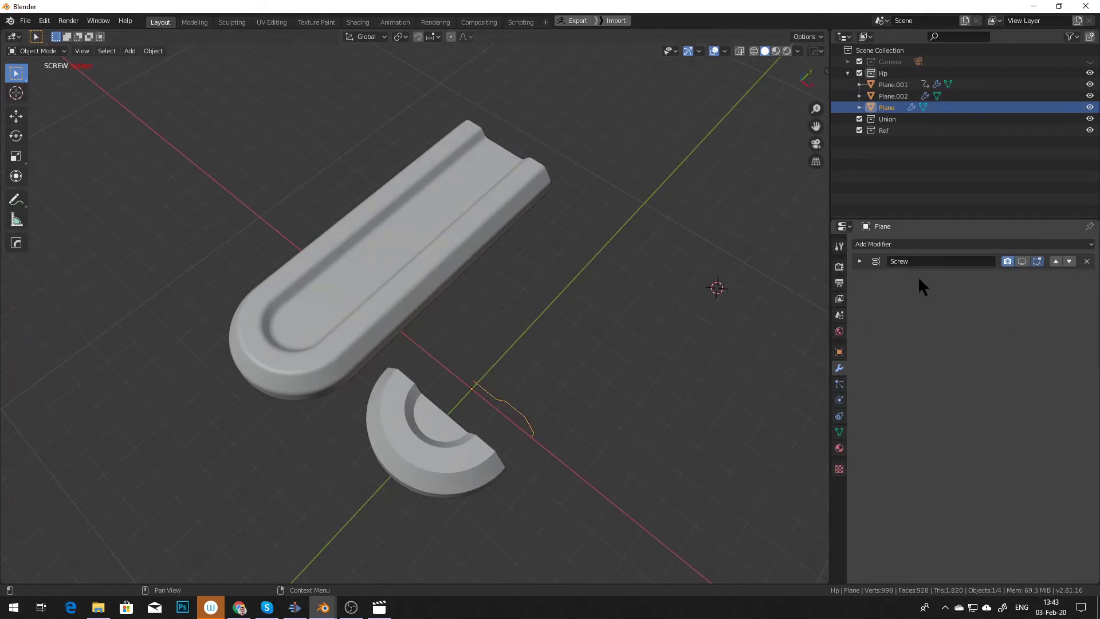
left_click(904, 245)
left_click(879, 397)
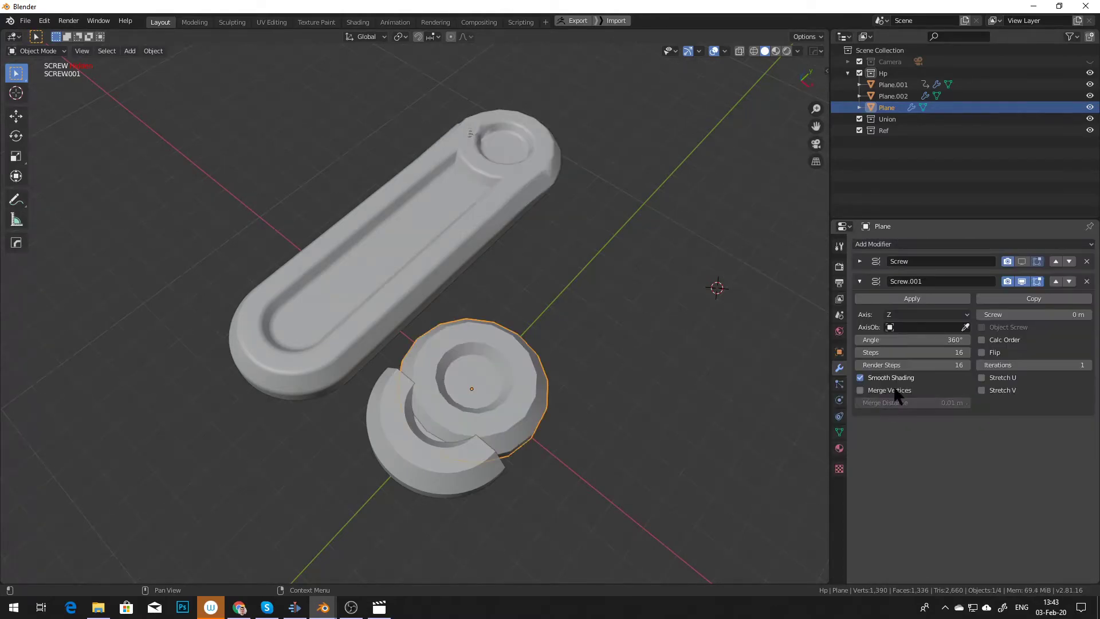
Set the end cap's second Screw modifier to a 0° angle, a 7.5 m screw along the Y axis and 2 steps
left_click(918, 339)
type("0")
key("Return")
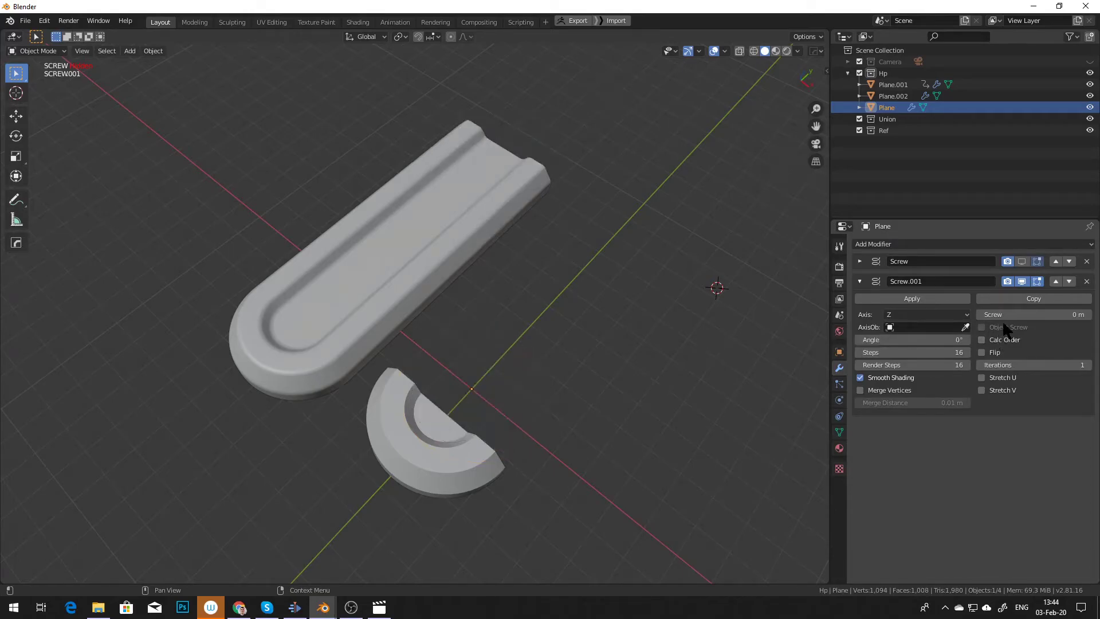
left_click_drag(1031, 314, 1065, 315)
left_click(902, 312)
left_click(911, 339)
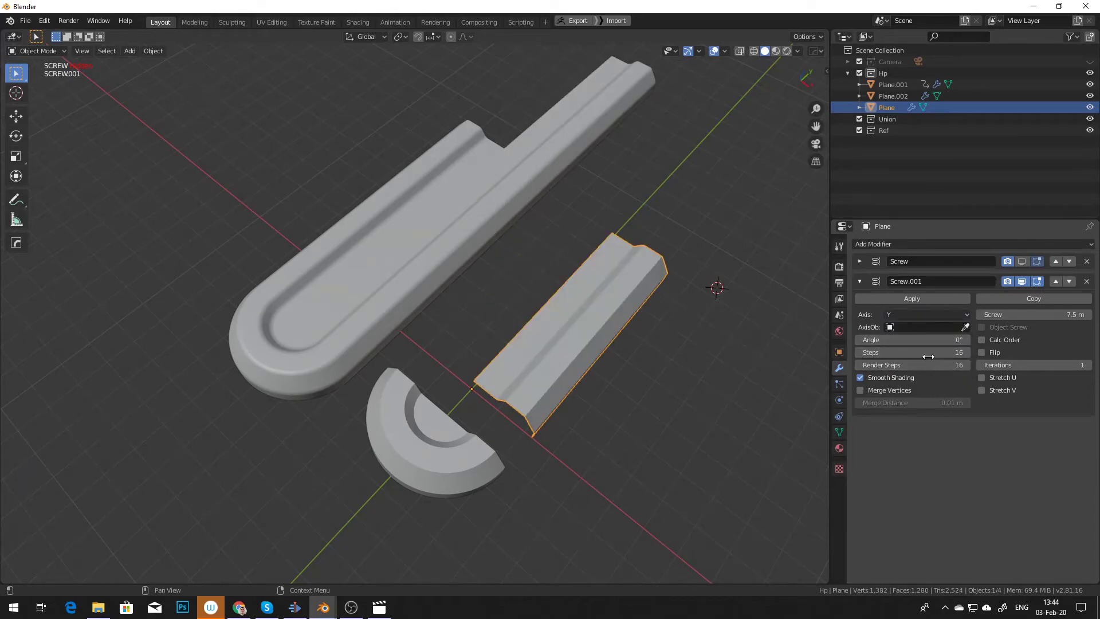
left_click(923, 351)
type("2")
key("Return")
middle_click_drag(620, 389, 768, 315)
left_click(859, 281)
Add a Mirror modifier across the X axis to the straight end cap
left_click(875, 244)
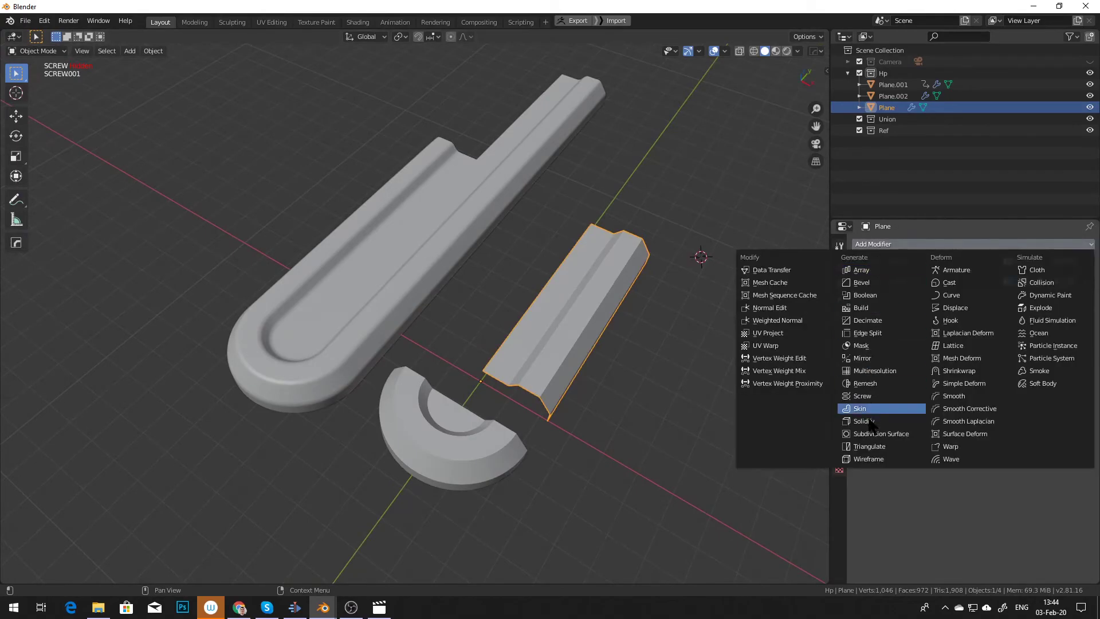
left_click(862, 358)
middle_click_drag(676, 367, 636, 347)
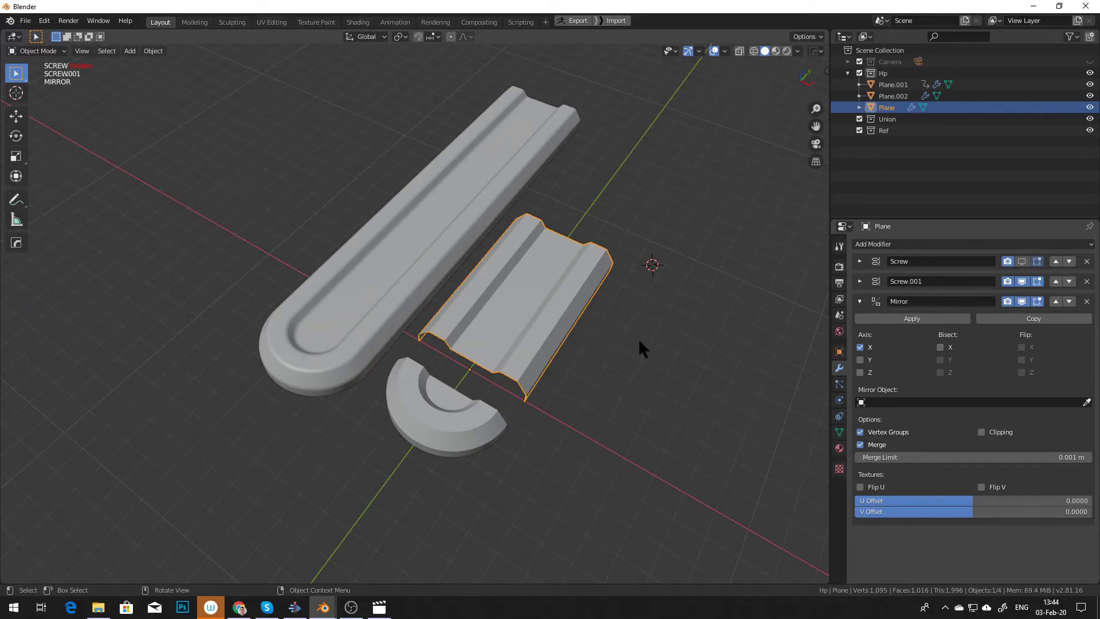
Add an Arrows empty and copy the end cap's location to it
key("shift+a")
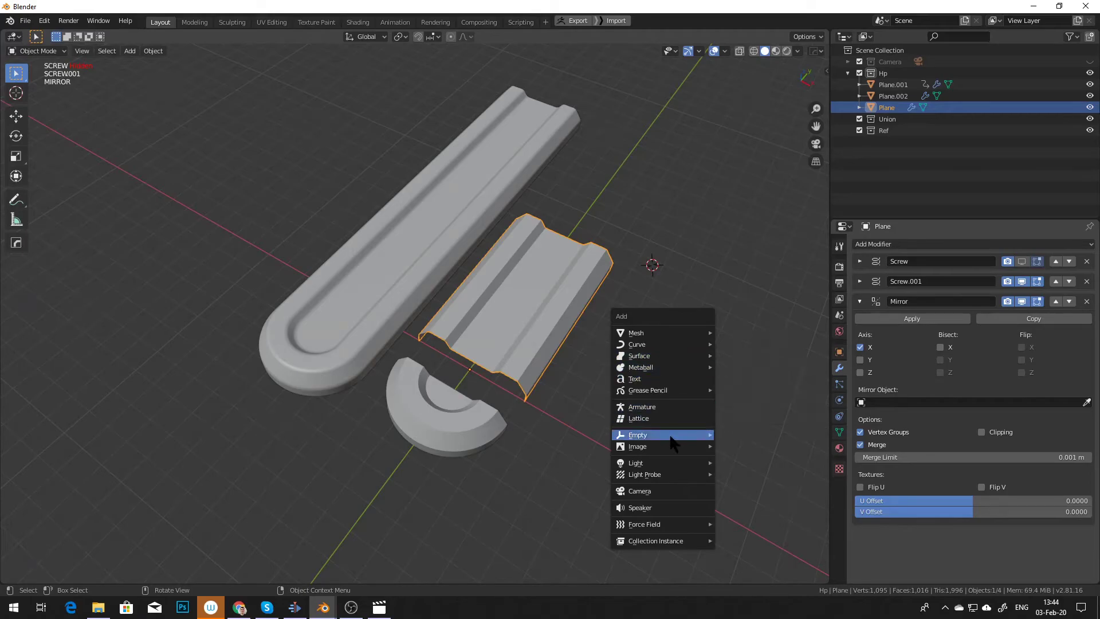
mouse_move(675, 436)
left_click(742, 447)
left_click(568, 355, "shift")
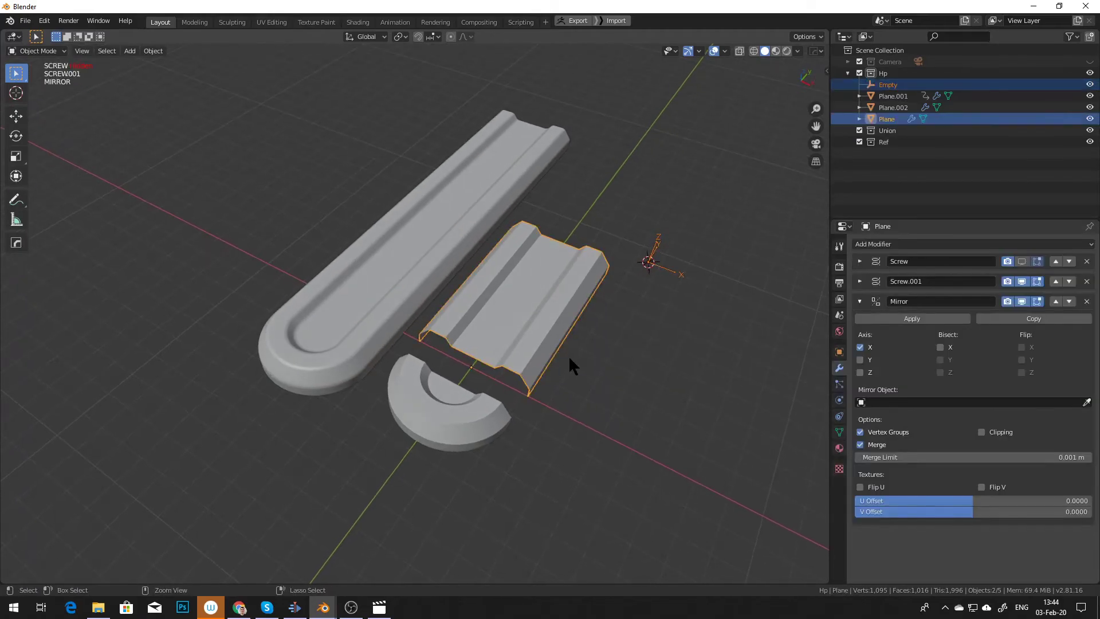
key("ctrl+c")
left_click(570, 360)
left_click(545, 324)
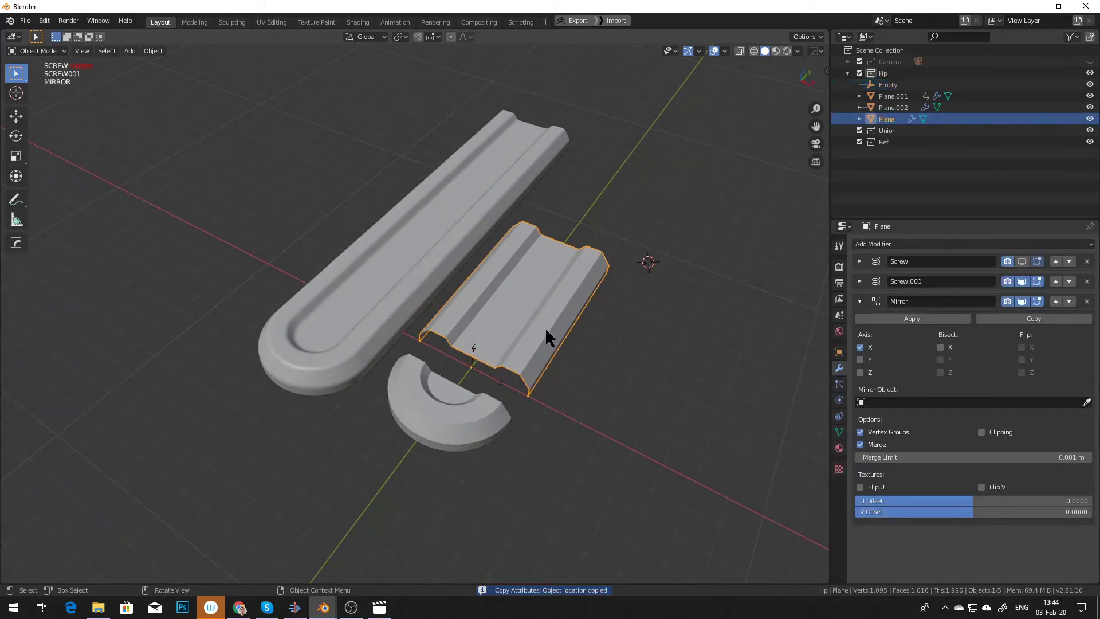
Rotate the empty to -45° about the Z axis
left_click(502, 382)
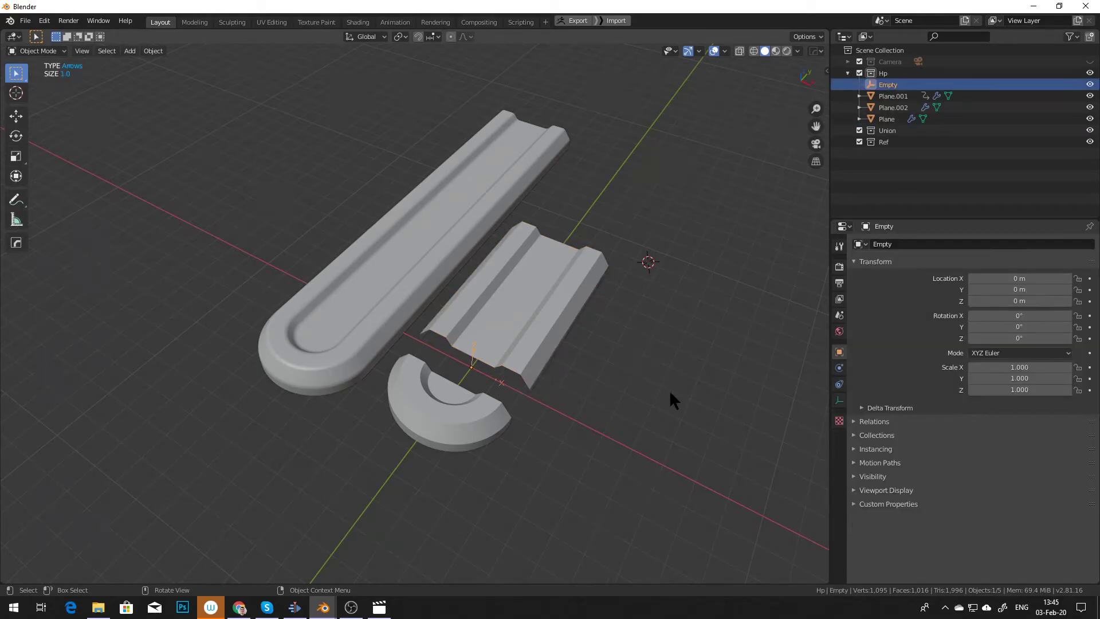
type("rz")
type("45")
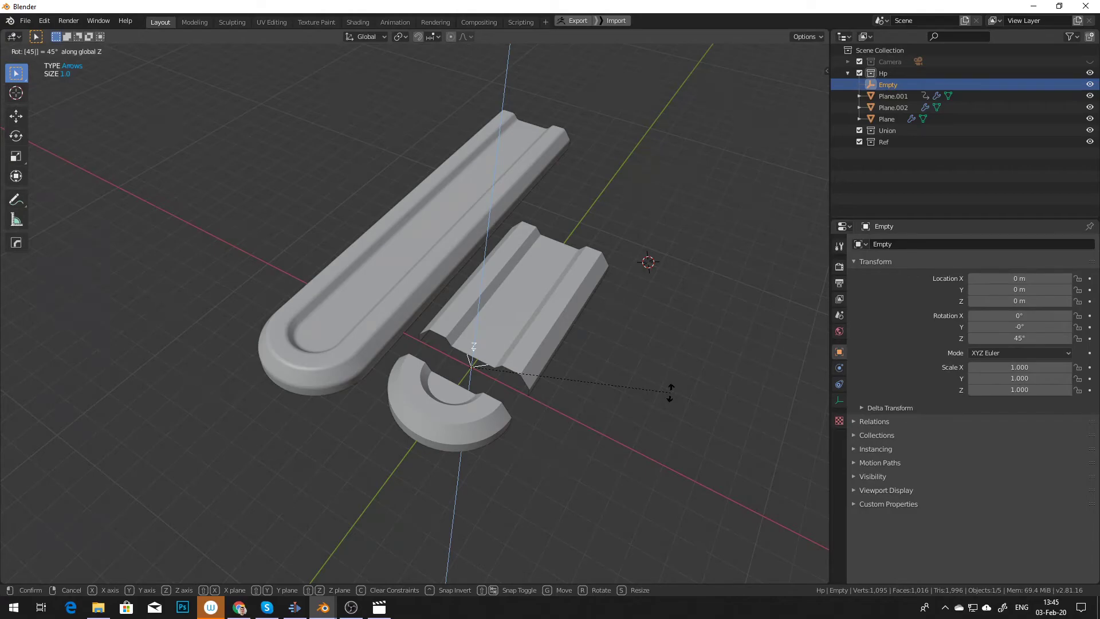
key("Return")
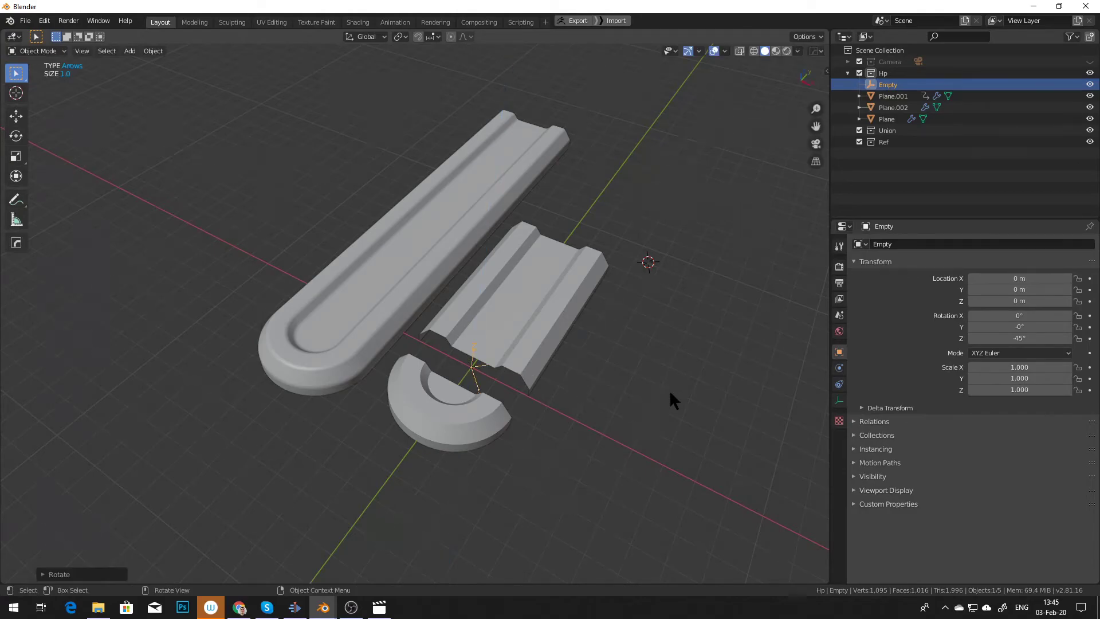
Assign the rotated empty as the end cap's mirror object and enable Bisect on X
left_click(545, 340)
key("e")
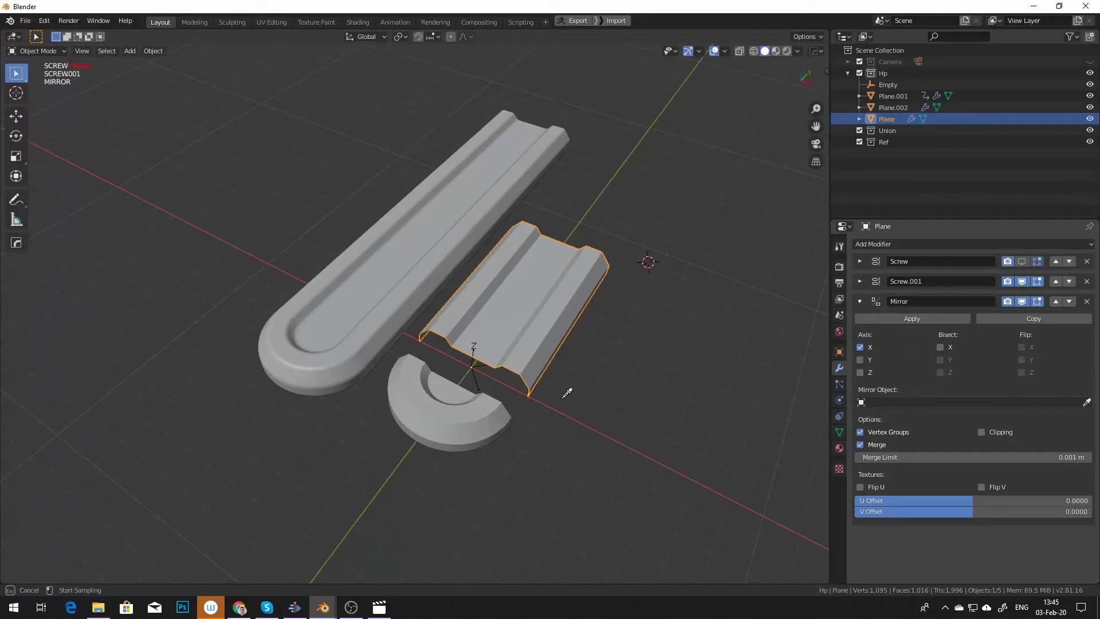
left_click(481, 370)
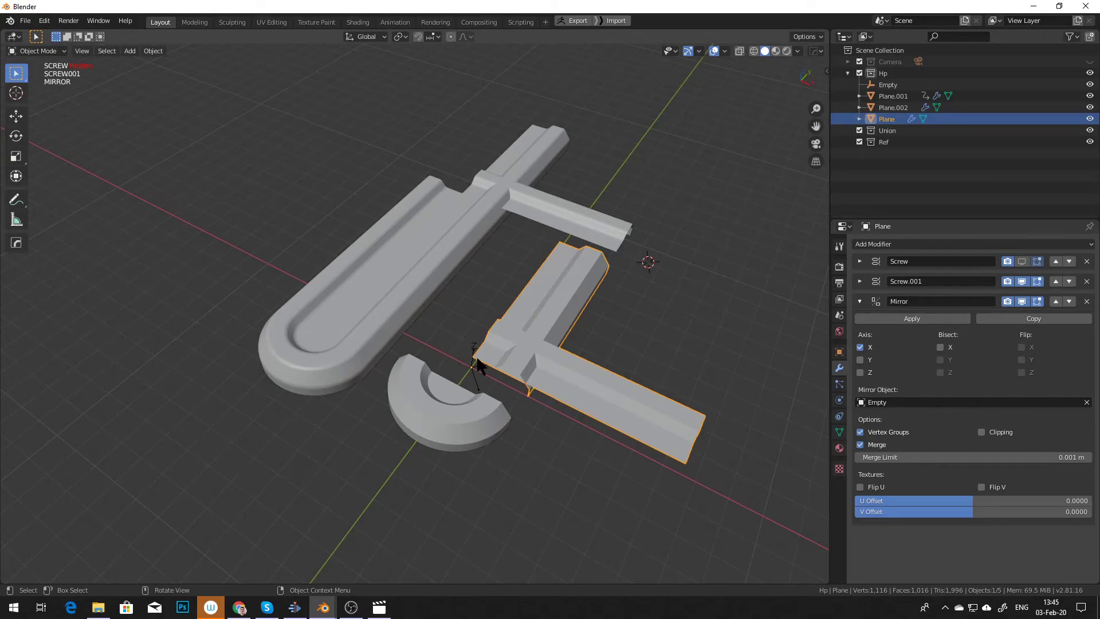
left_click(950, 346)
mouse_move(621, 371)
middle_mouse_down()
mouse_move(600, 407)
mouse_move(596, 384)
mouse_move(636, 373)
middle_mouse_up()
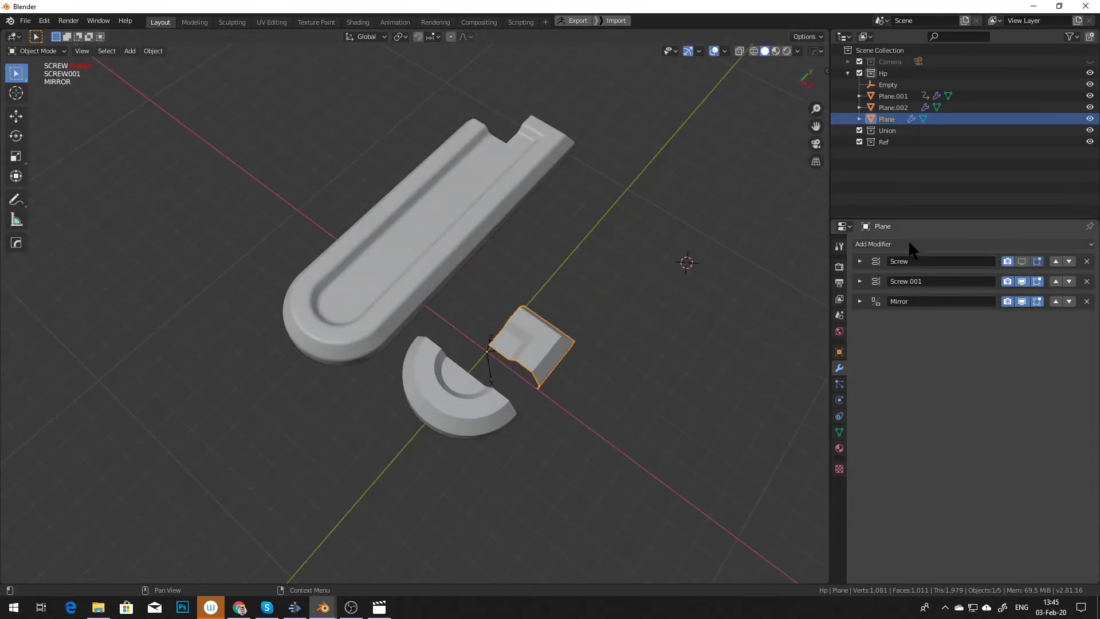
Add a second Mirror modifier across the X axis to complete the squared end cap
left_click(908, 244)
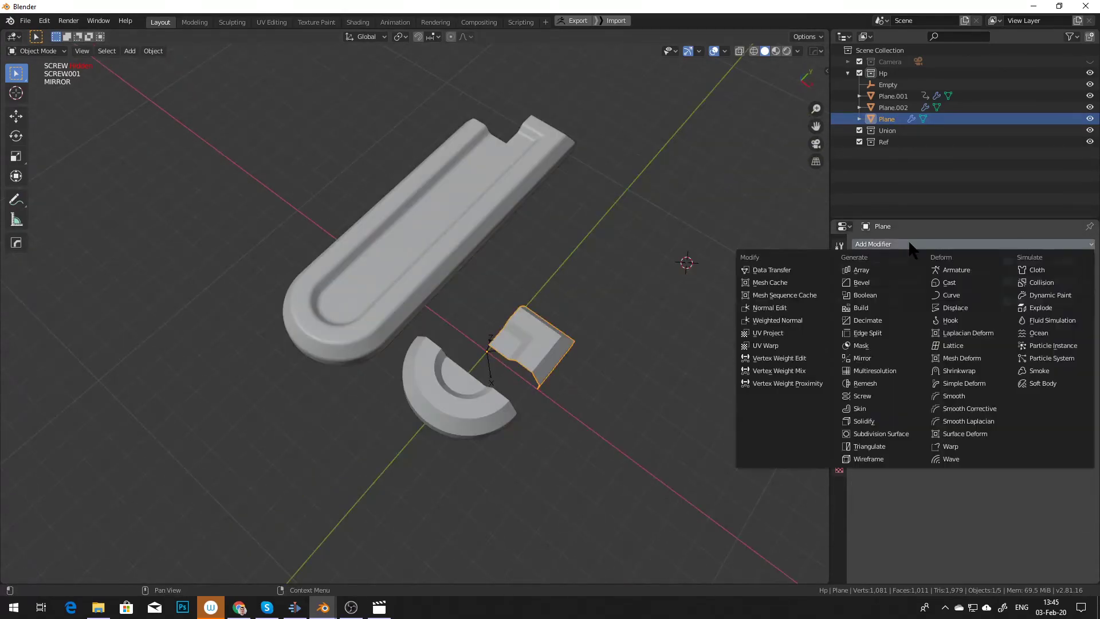
left_click(860, 370)
middle_click_drag(706, 342, 693, 314)
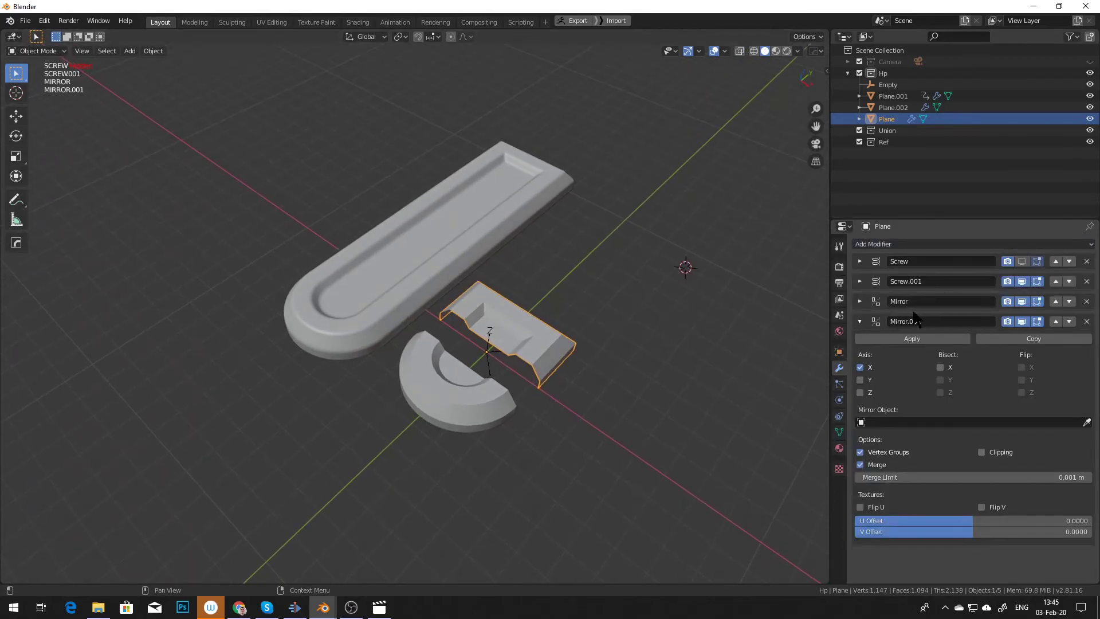
left_click(860, 321)
Examine the end cap's modifiers by toggling their viewport visibility, and test the 180° half-cap's fit against it
left_click_drag(1023, 320, 1021, 278)
left_click(1021, 260)
left_click(1021, 262)
left_click(1020, 281)
left_click_drag(1021, 301, 1025, 322)
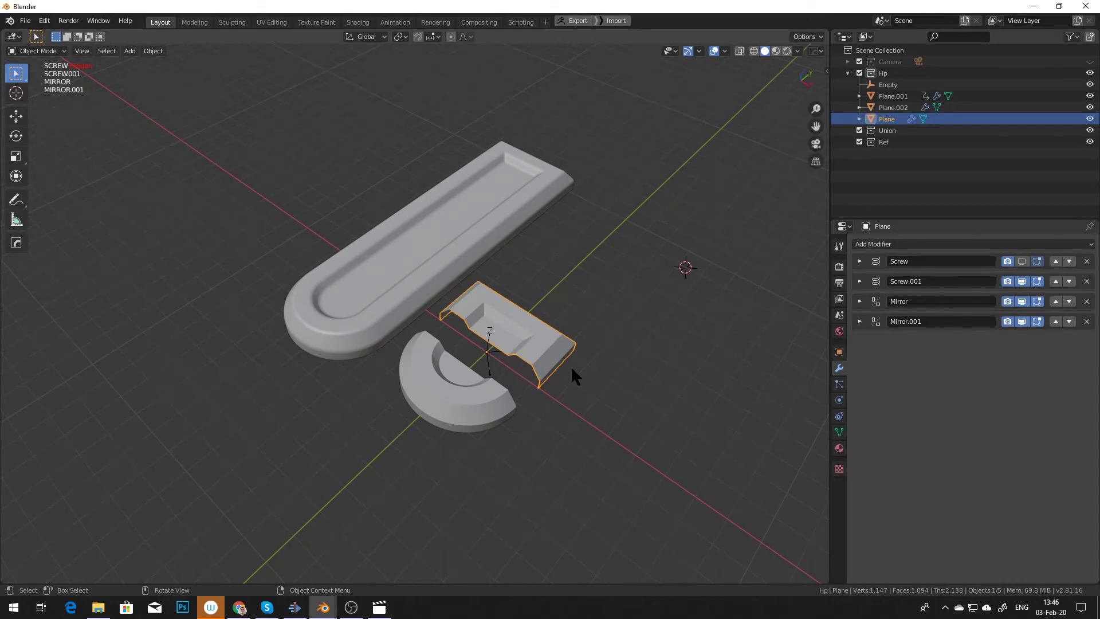
left_click(478, 413)
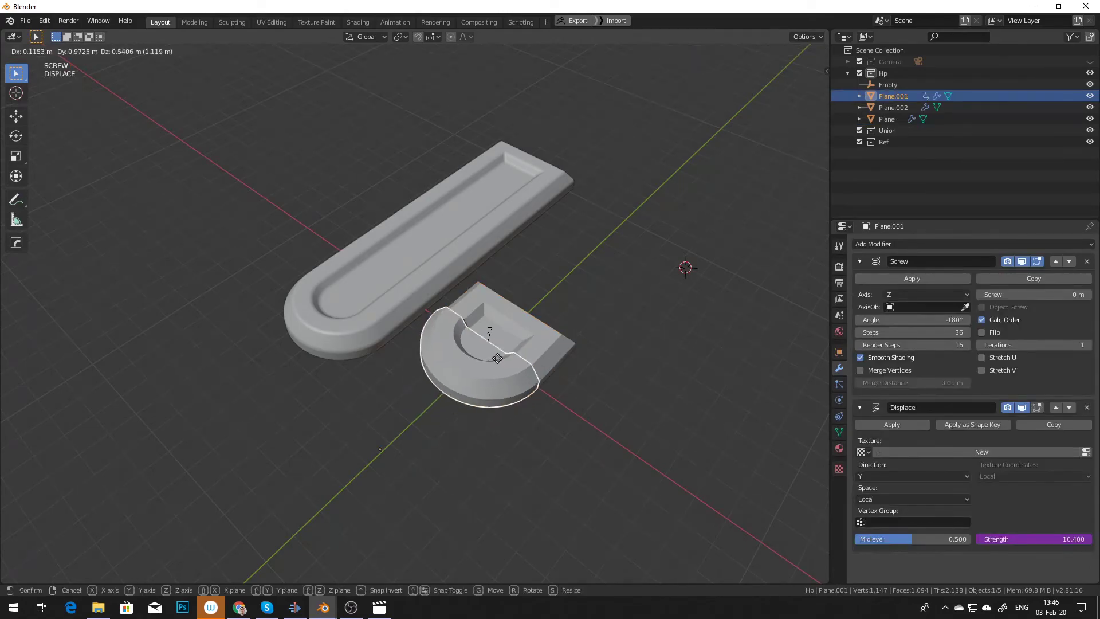
middle_click_drag(558, 381, 618, 352)
Make a linked duplicate of the squared end cap, raised along Z, and remove its four modifiers
left_click(573, 363)
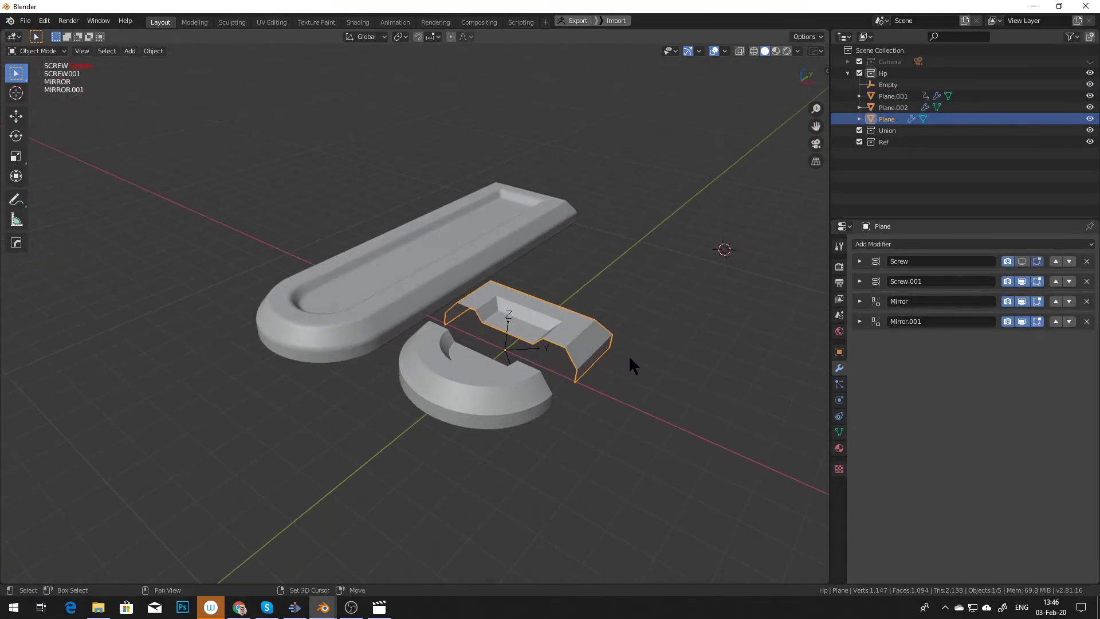
key("shift+d")
key("z")
left_click(634, 291)
middle_click_drag(645, 271, 713, 243)
left_click(1087, 261)
left_click(1086, 261)
left_click(1087, 261)
left_click(1086, 261)
Edit the linked profile and raise its two inner vertices along Z above the outer rim
middle_click_drag(659, 267, 621, 250)
key("Tab")
left_click(576, 261)
scroll(600, 246, "up", 1)
left_click(634, 242, "ctrl")
key("Tab")
left_click(583, 247)
left_click(526, 236)
left_click(565, 241, "shift")
key("g")
key("z")
left_click(586, 192)
Align the two vertices of the profile's inner wall into a vertical edge and return to Object Mode
left_click_drag(563, 214, 590, 235)
left_click_drag(558, 160, 592, 238)
key("alt+x")
left_click(655, 191)
key("Tab")
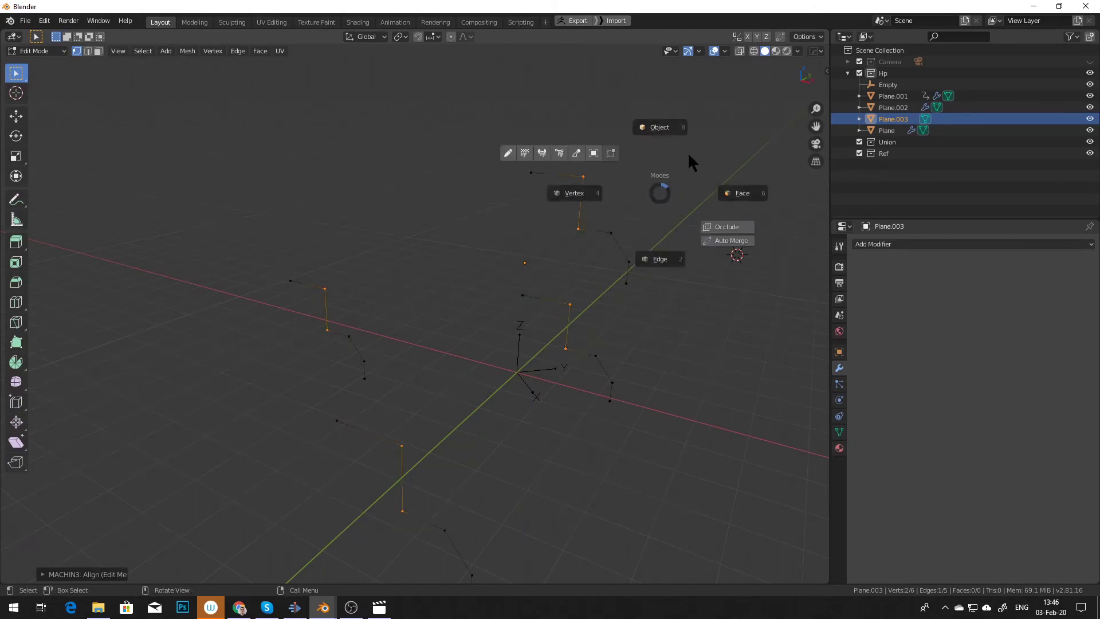
left_click(665, 140)
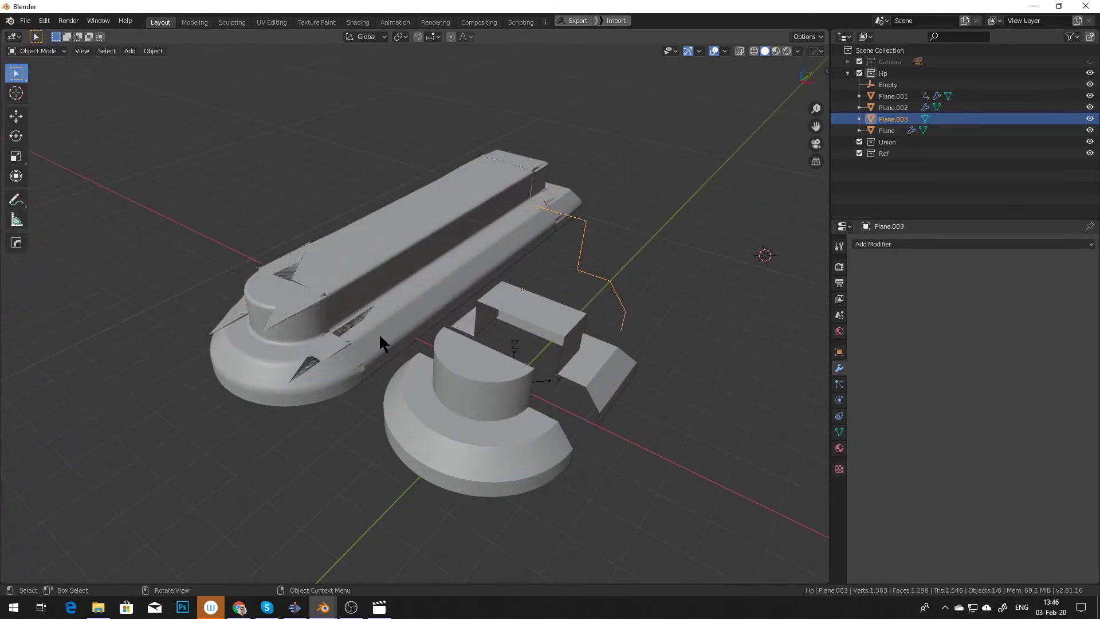
Select the capped array and display face orientation to check its normals
left_click(369, 300)
mouse_move(368, 299)
middle_mouse_down()
mouse_move(345, 262)
mouse_move(378, 256)
mouse_move(388, 270)
middle_mouse_up()
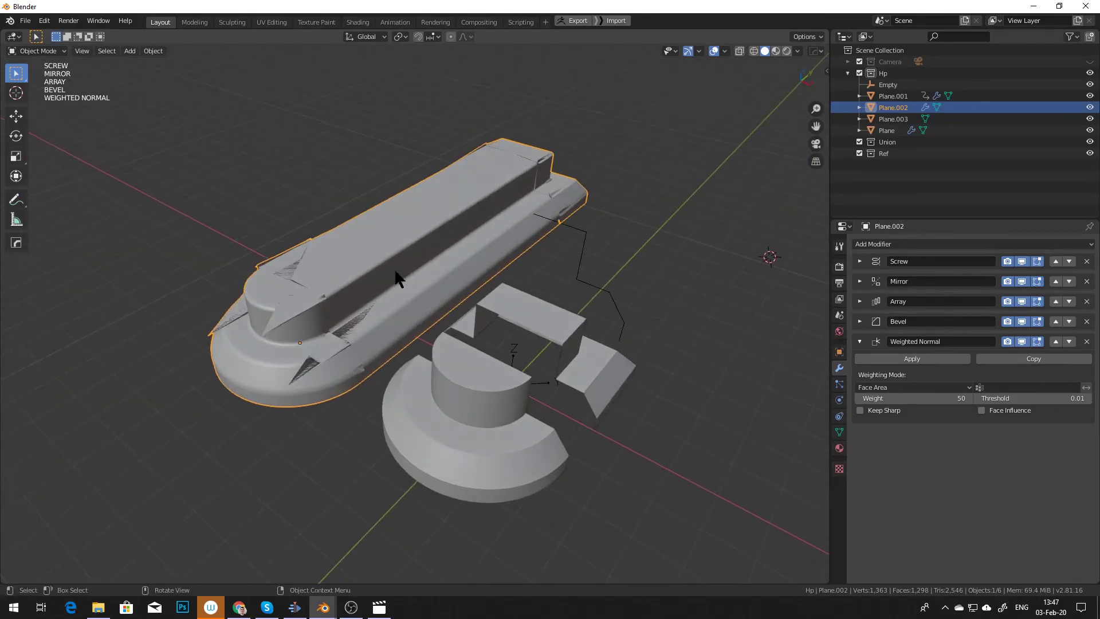
key("z")
left_click(480, 162)
middle_click_drag(464, 215, 458, 221)
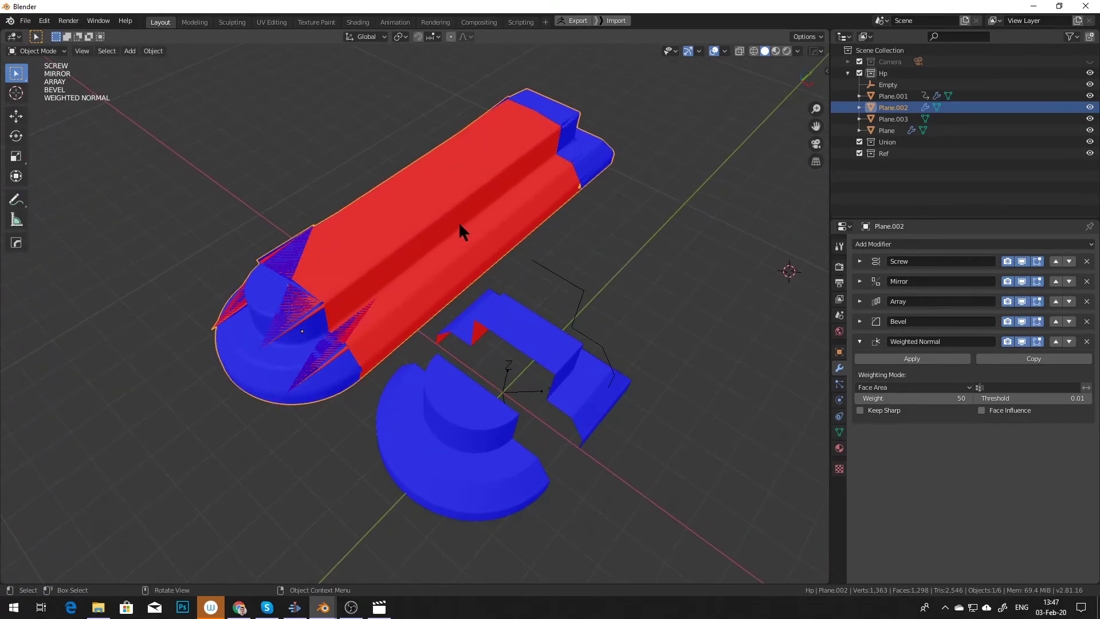
Disable Flip on the capped array's Screw modifier and turn off the face orientation display
left_click(859, 261)
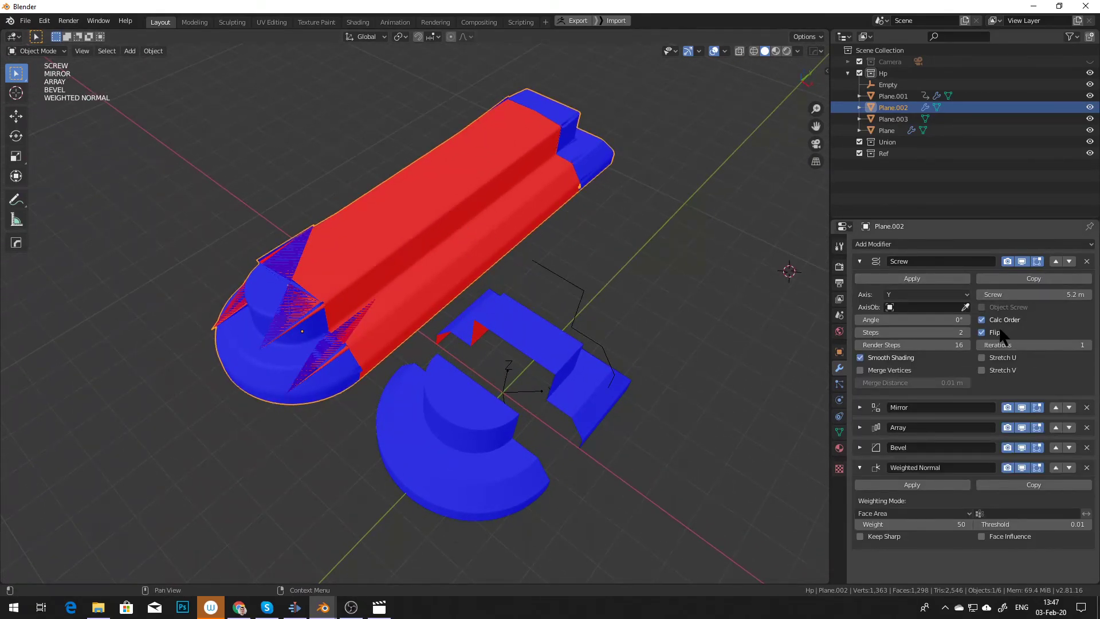
left_click(981, 319)
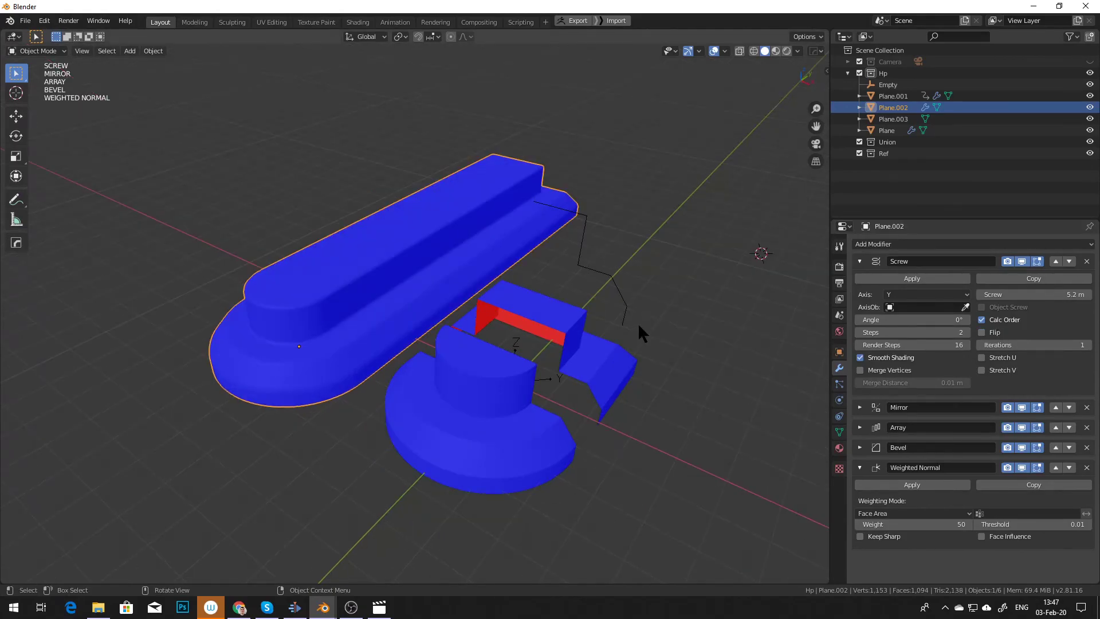
key("z")
left_click(661, 179)
mouse_move(661, 179)
middle_mouse_down()
mouse_move(644, 225)
mouse_move(590, 214)
mouse_move(724, 198)
mouse_move(592, 308)
mouse_move(431, 318)
mouse_move(439, 325)
mouse_move(373, 297)
mouse_move(555, 319)
mouse_move(536, 340)
middle_mouse_up()
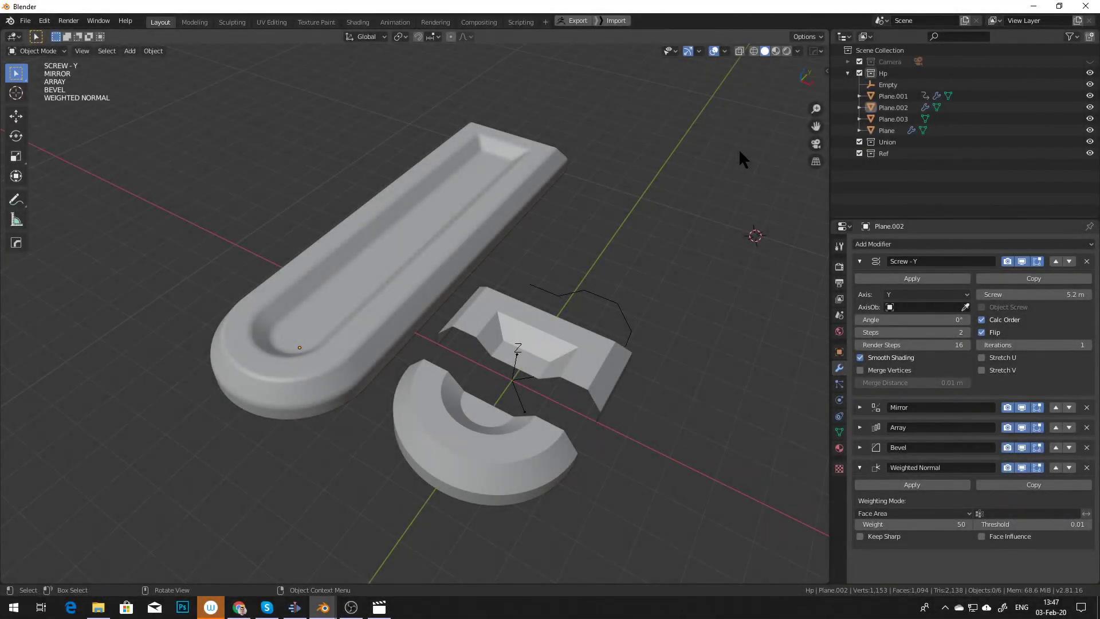